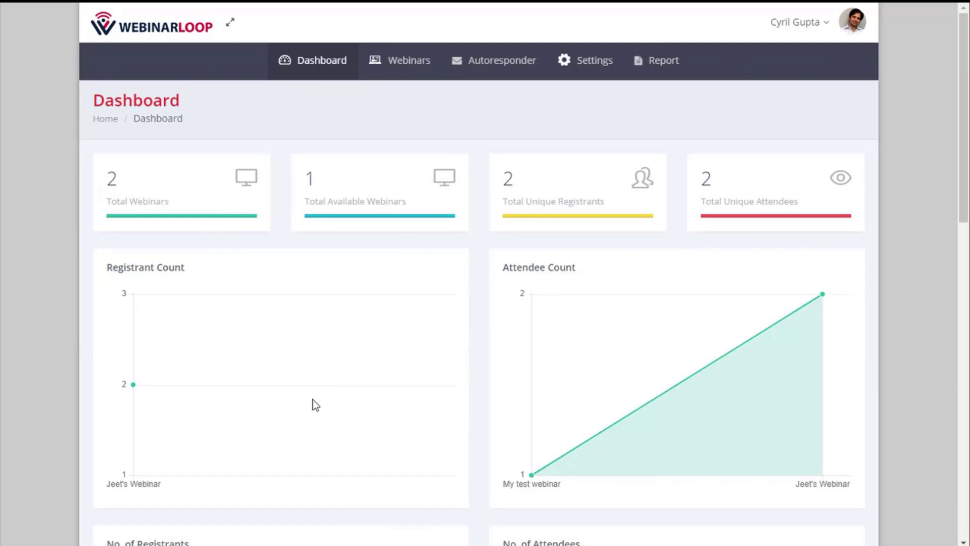
Examine the dashboard's registrant and attendee charts, their count tables, and the lists of owned and presented webinars
{"action": "left_click_drag", "start_coordinate": [111, 260], "coordinate": [160, 258]}
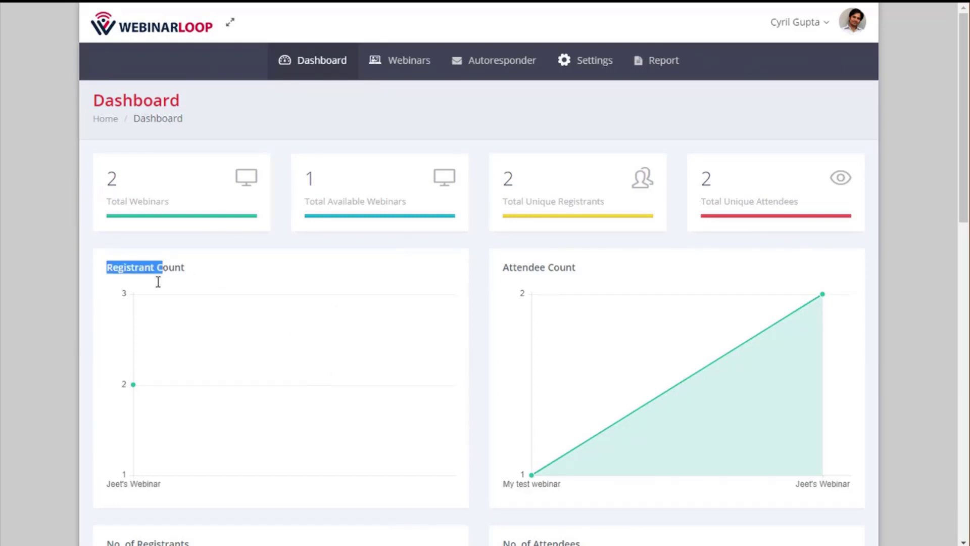
{"action": "left_click_drag", "start_coordinate": [533, 268], "coordinate": [502, 268]}
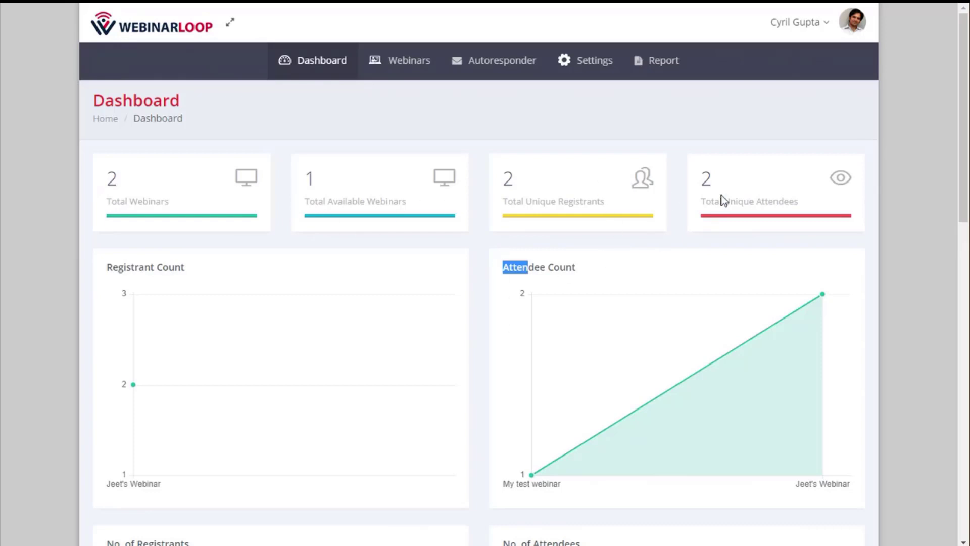
{"action": "scroll", "coordinate": [523, 443], "scroll_direction": "down", "scroll_amount": 9}
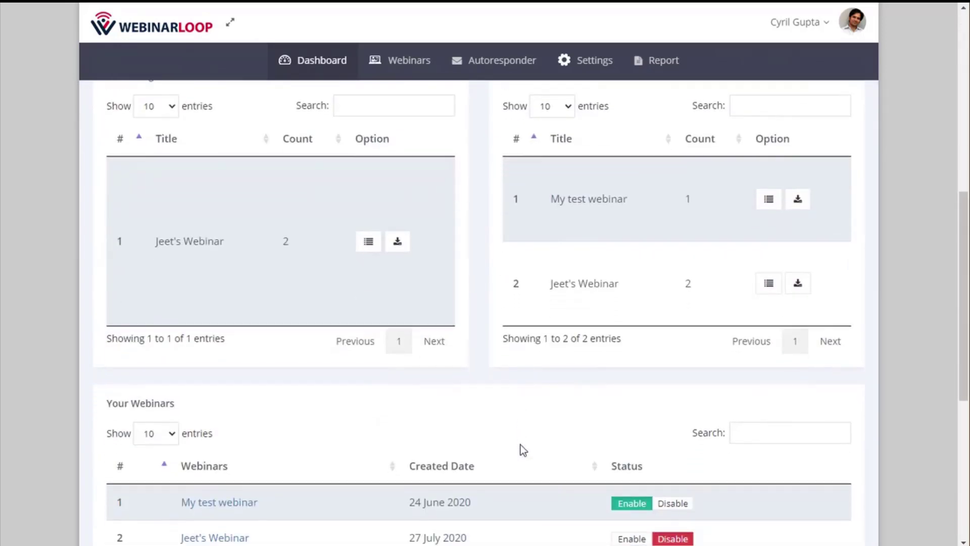
{"action": "scroll", "coordinate": [372, 391], "scroll_direction": "up", "scroll_amount": 1}
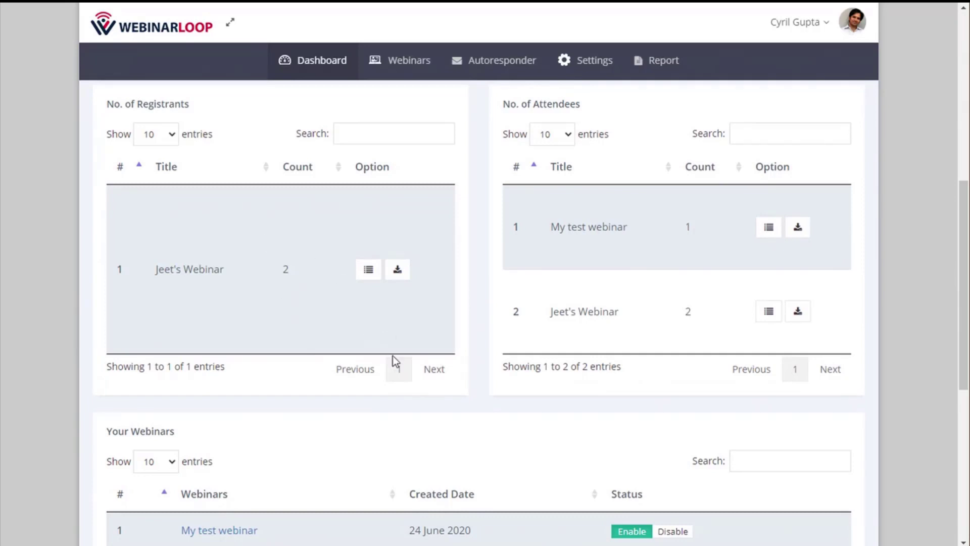
{"action": "scroll", "coordinate": [392, 386], "scroll_direction": "up", "scroll_amount": 1}
{"action": "scroll", "coordinate": [392, 386], "scroll_direction": "down", "scroll_amount": 5}
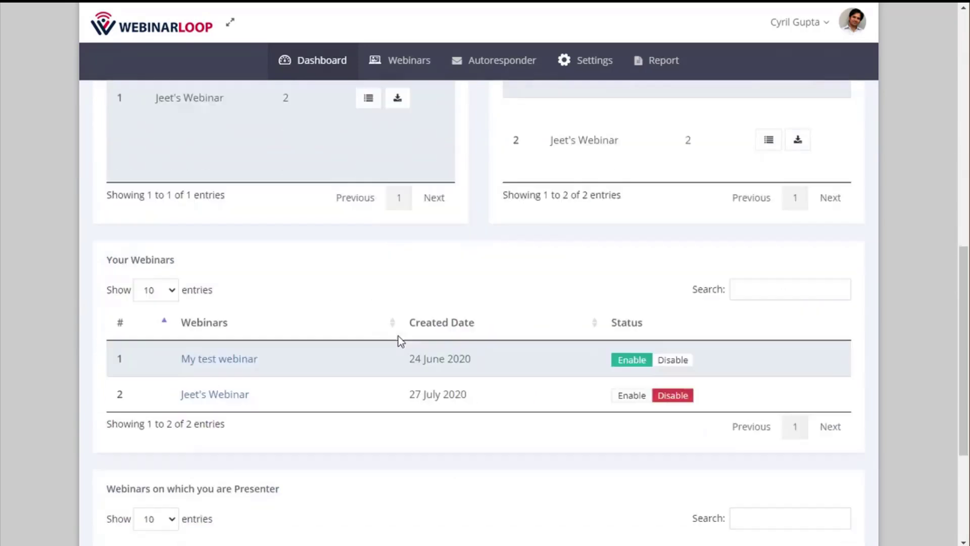
{"action": "scroll", "coordinate": [398, 335], "scroll_direction": "down", "scroll_amount": 2}
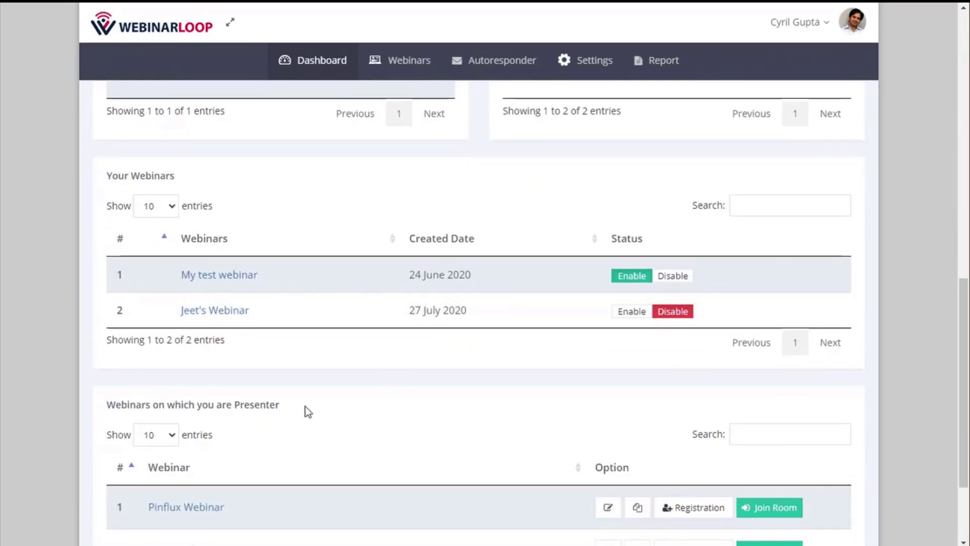
{"action": "scroll", "coordinate": [404, 404], "scroll_direction": "down", "scroll_amount": 3}
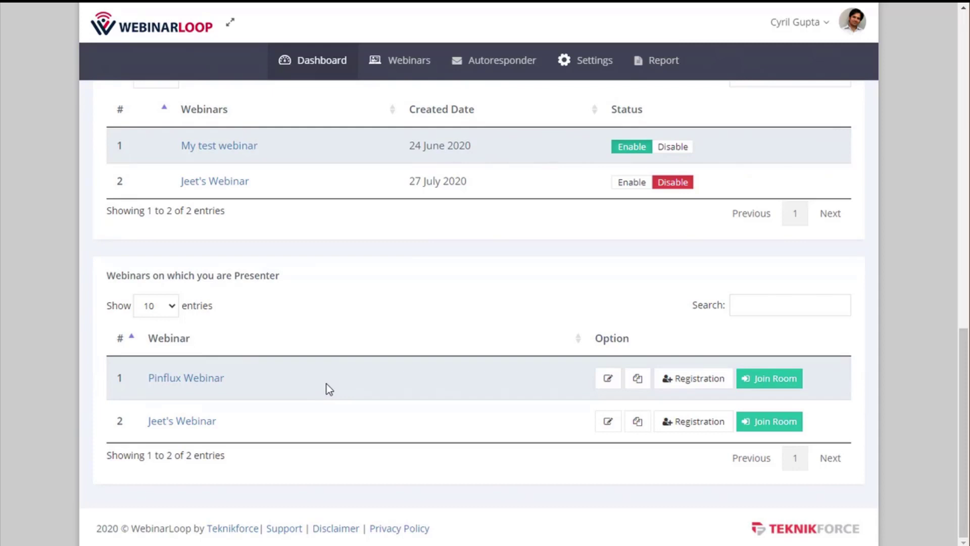
{"action": "scroll", "coordinate": [333, 350], "scroll_direction": "up", "scroll_amount": 10}
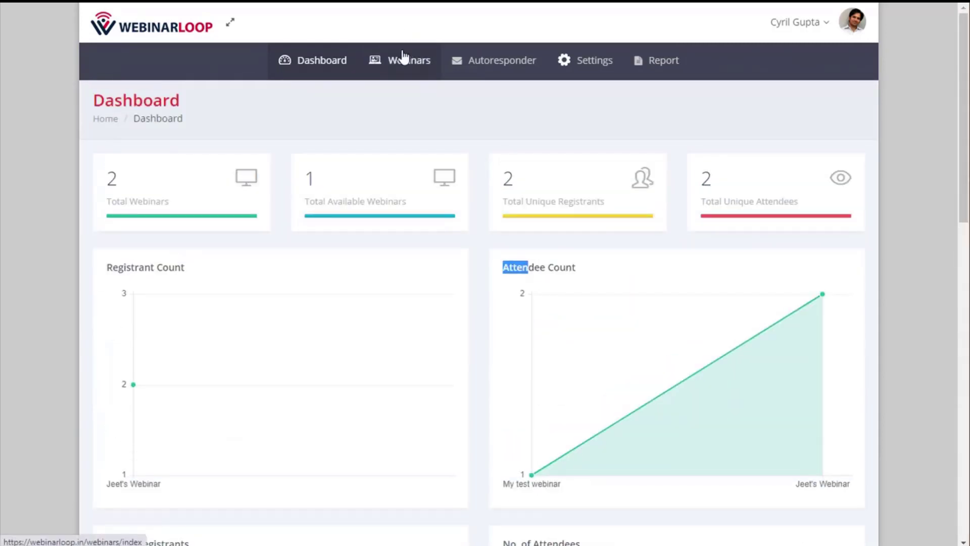
Go to the list of webinars and open the setup of the live webinar
{"action": "left_click", "coordinate": [403, 58]}
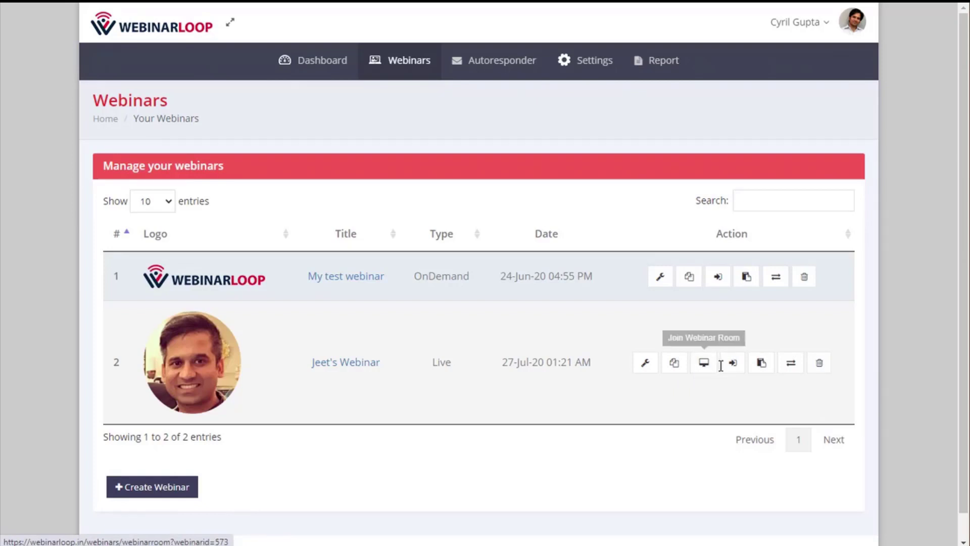
{"action": "double_click", "coordinate": [454, 374]}
{"action": "left_click", "coordinate": [635, 409]}
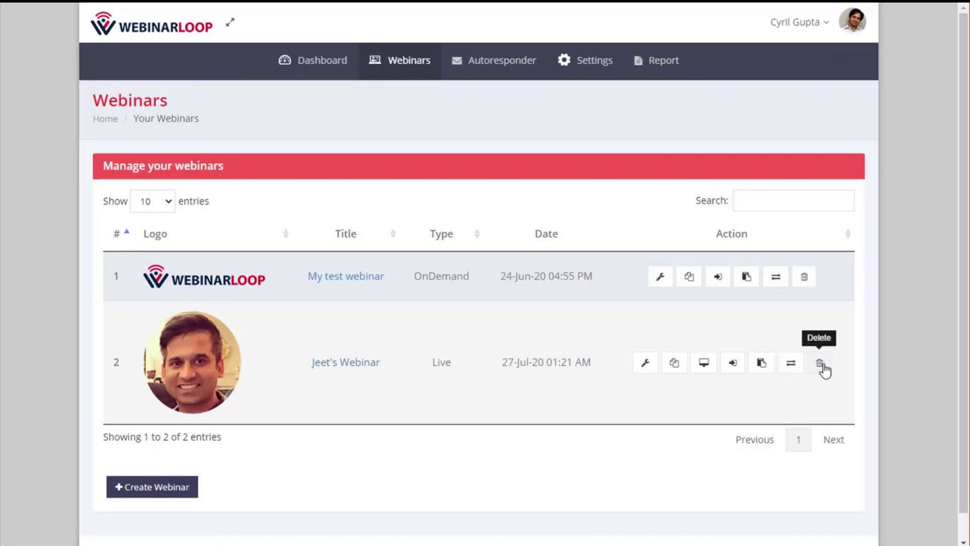
{"action": "left_click", "coordinate": [645, 367]}
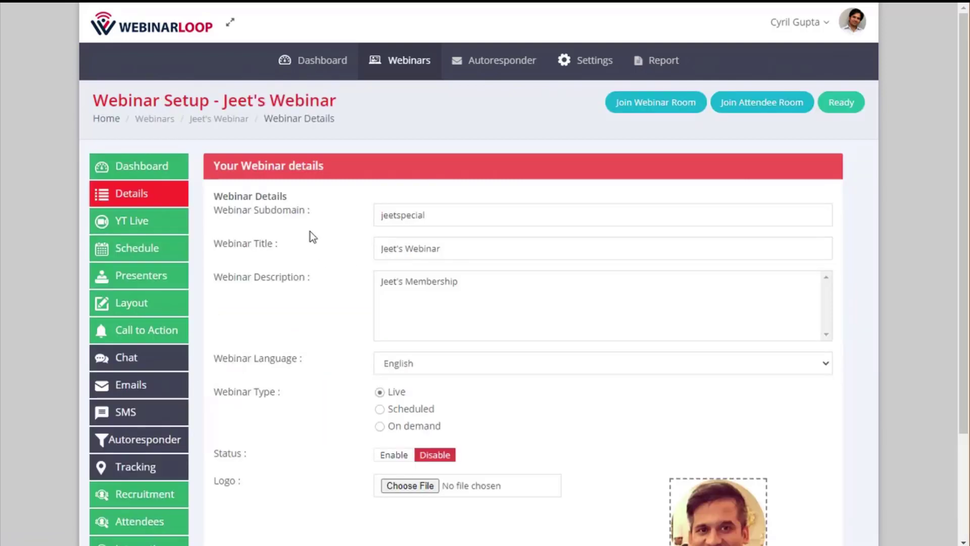
Review the webinar's subdomain and title, and check the available webinar languages without changing the selection
{"action": "double_click", "coordinate": [430, 216]}
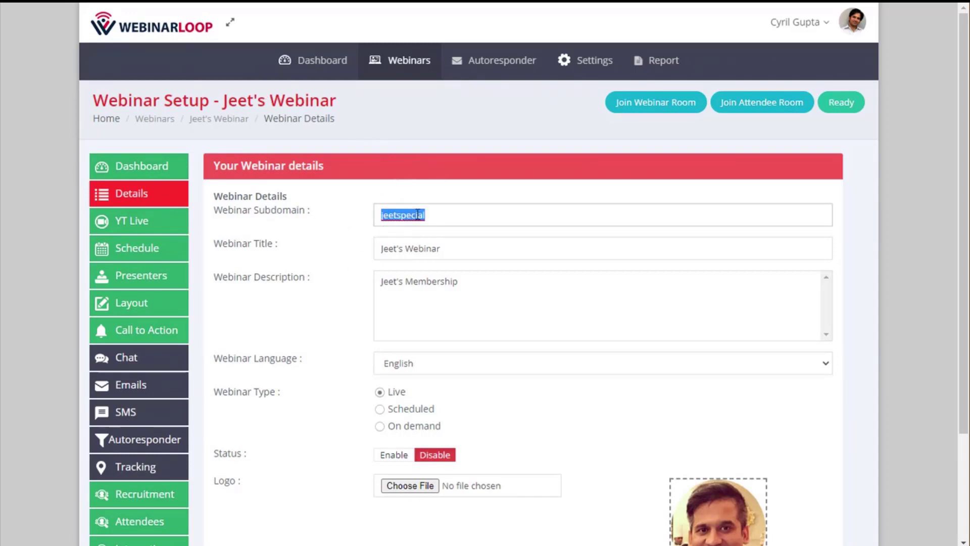
{"action": "left_click_drag", "start_coordinate": [394, 244], "coordinate": [440, 244]}
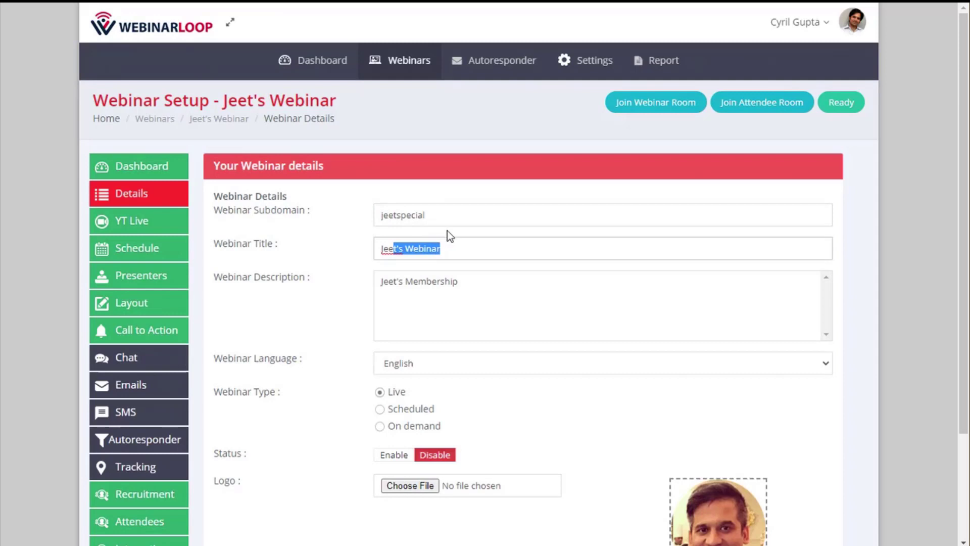
{"action": "scroll", "coordinate": [419, 357], "scroll_direction": "down", "scroll_amount": 1}
{"action": "scroll", "coordinate": [418, 357], "scroll_direction": "down", "scroll_amount": 2}
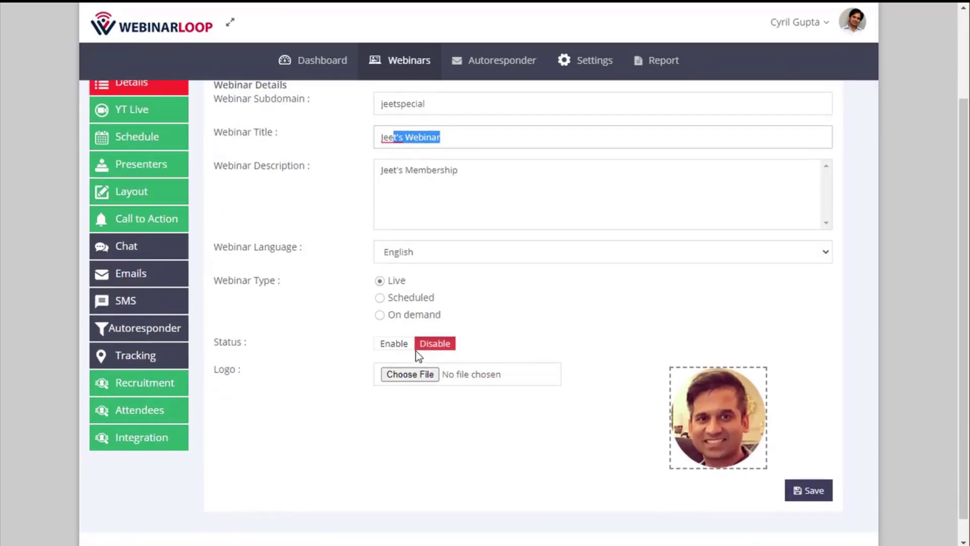
{"action": "left_click", "coordinate": [453, 252]}
{"action": "left_click", "coordinate": [453, 257]}
{"action": "left_click", "coordinate": [454, 257]}
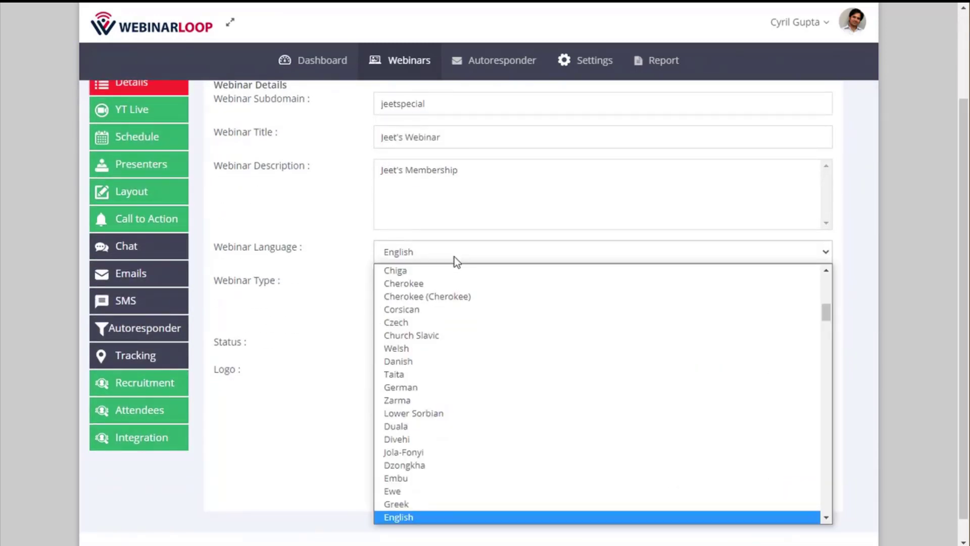
{"action": "left_click", "coordinate": [454, 256]}
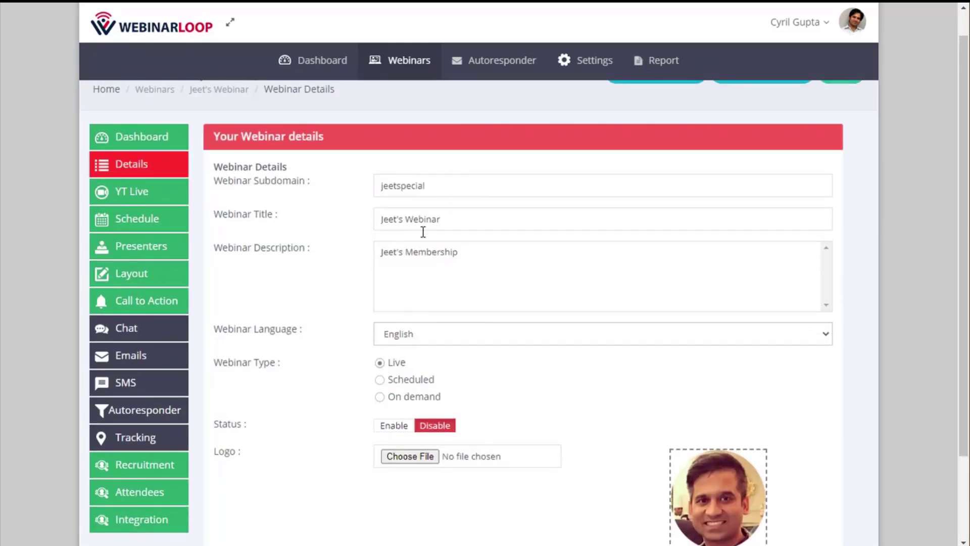
Look over the webinar type, status and logo settings, and the full list of webinar setup sections
{"action": "scroll", "coordinate": [735, 412], "scroll_direction": "down", "scroll_amount": 2}
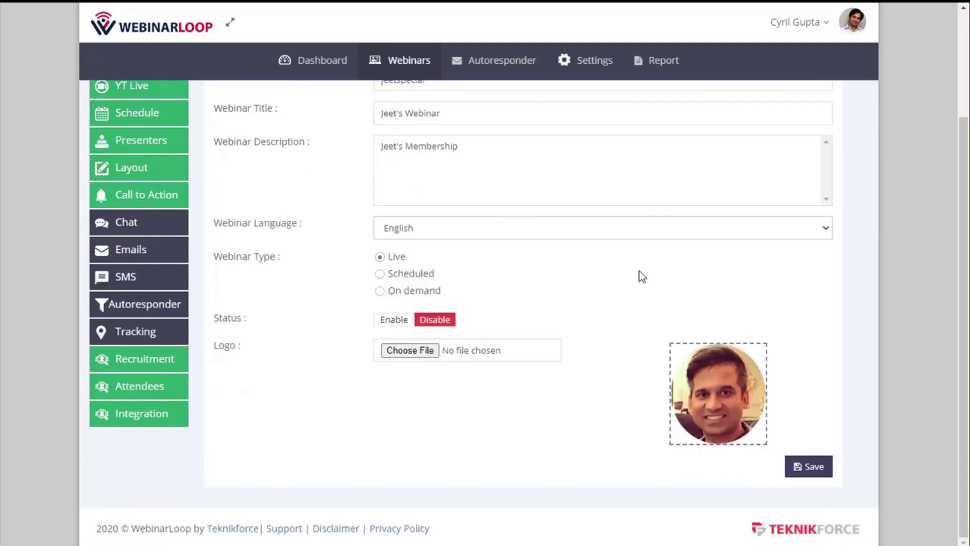
{"action": "scroll", "coordinate": [684, 327], "scroll_direction": "up", "scroll_amount": 3}
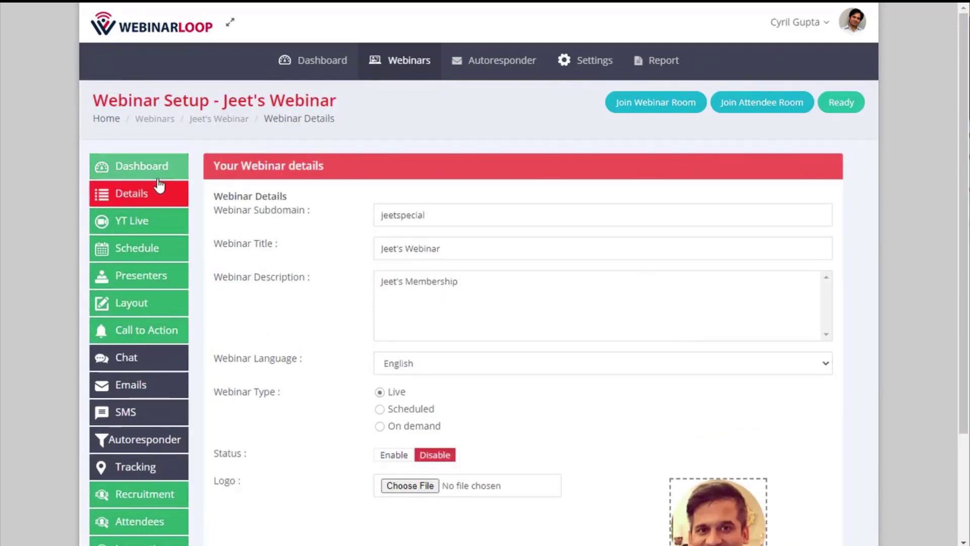
{"action": "scroll", "coordinate": [156, 399], "scroll_direction": "down", "scroll_amount": 2}
{"action": "scroll", "coordinate": [156, 369], "scroll_direction": "up", "scroll_amount": 2}
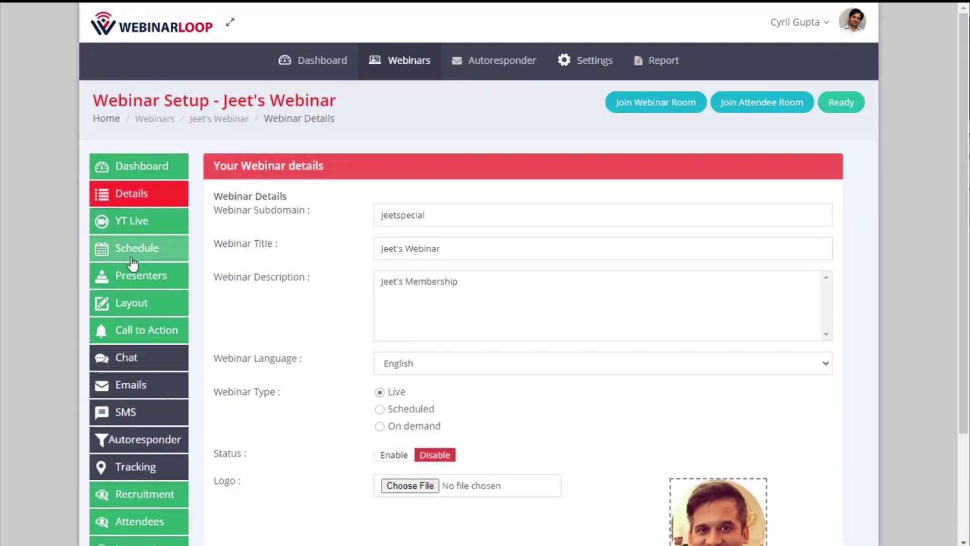
{"action": "scroll", "coordinate": [137, 323], "scroll_direction": "down", "scroll_amount": 3}
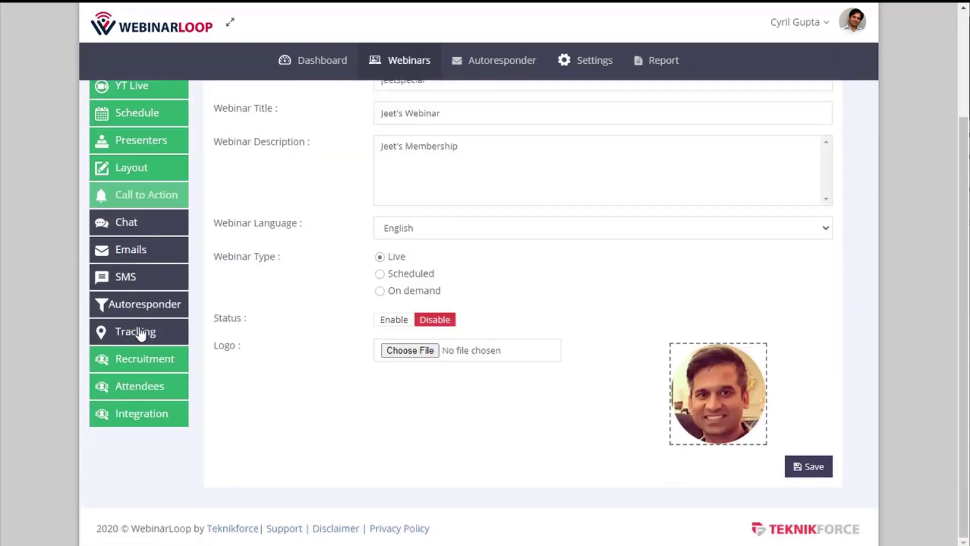
{"action": "scroll", "coordinate": [140, 334], "scroll_direction": "up", "scroll_amount": 3}
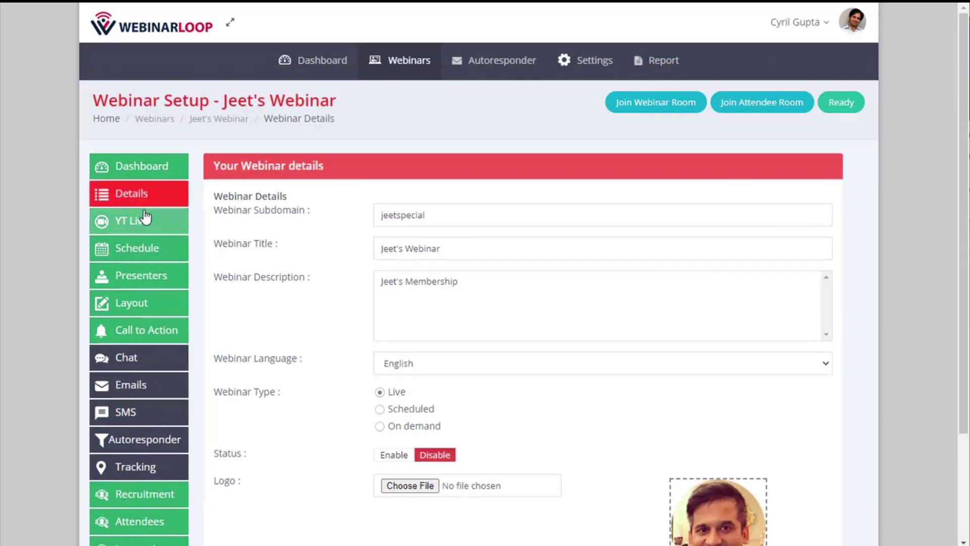
{"action": "scroll", "coordinate": [145, 367], "scroll_direction": "down", "scroll_amount": 1}
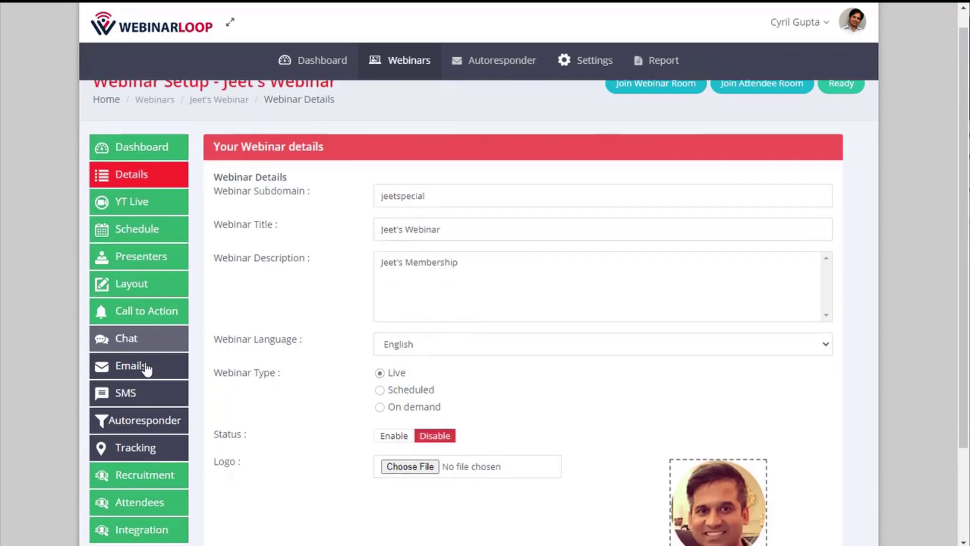
{"action": "scroll", "coordinate": [146, 368], "scroll_direction": "down", "scroll_amount": 1}
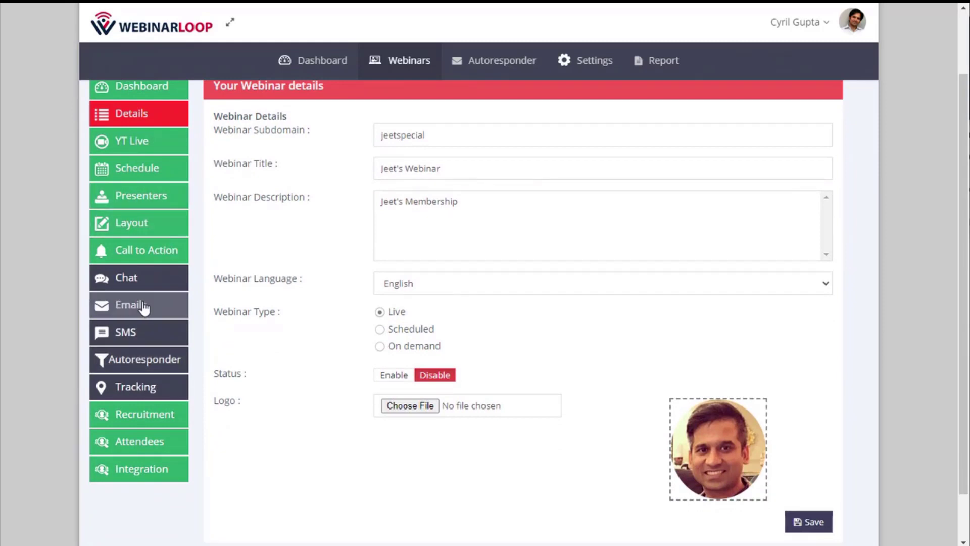
{"action": "scroll", "coordinate": [144, 308], "scroll_direction": "up", "scroll_amount": 2}
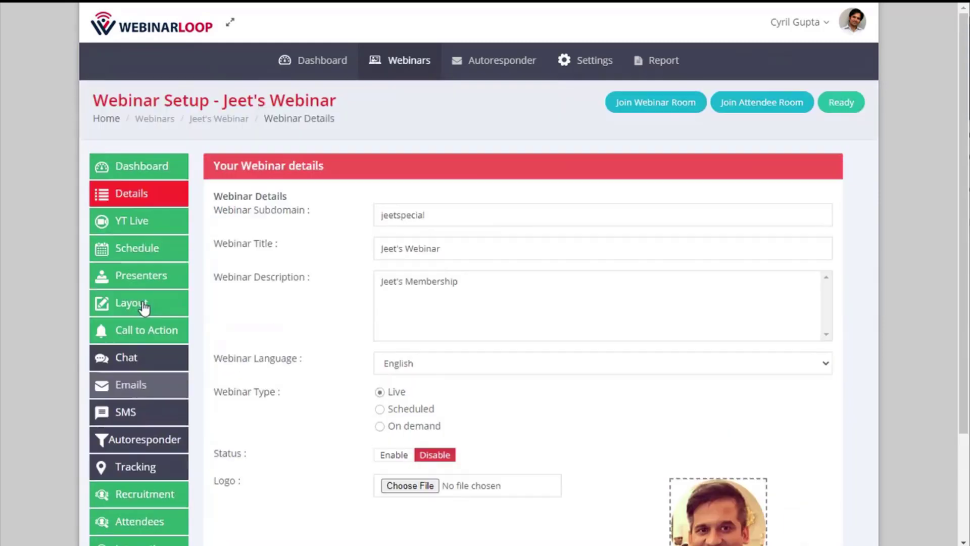
Check the webinar's readiness checklist of items required before going live, and close it
{"action": "left_click", "coordinate": [836, 104]}
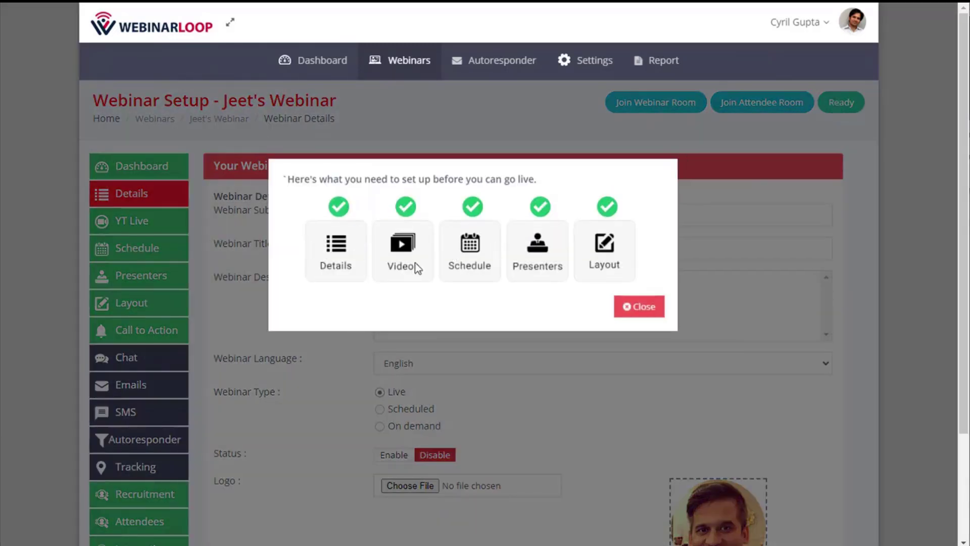
{"action": "left_click_drag", "start_coordinate": [303, 180], "coordinate": [529, 178]}
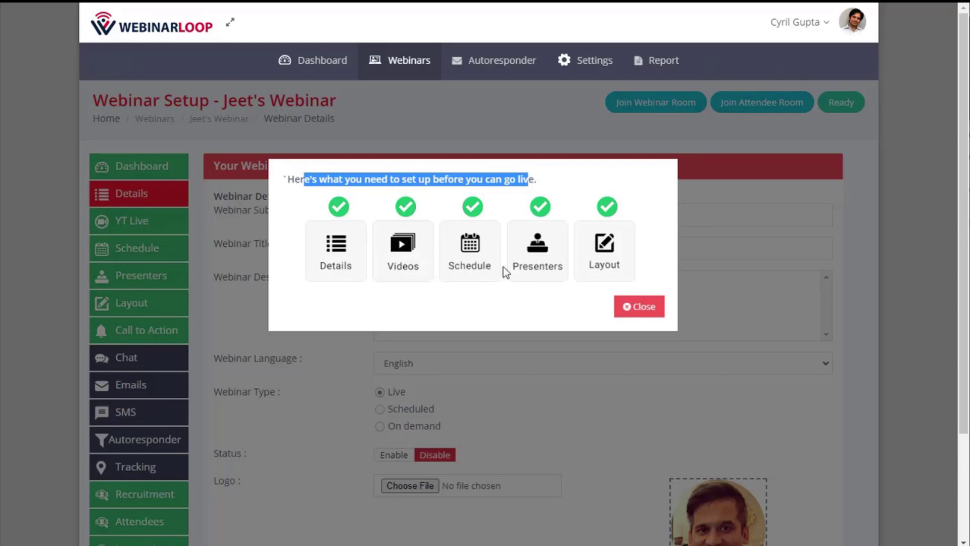
{"action": "left_click", "coordinate": [453, 189]}
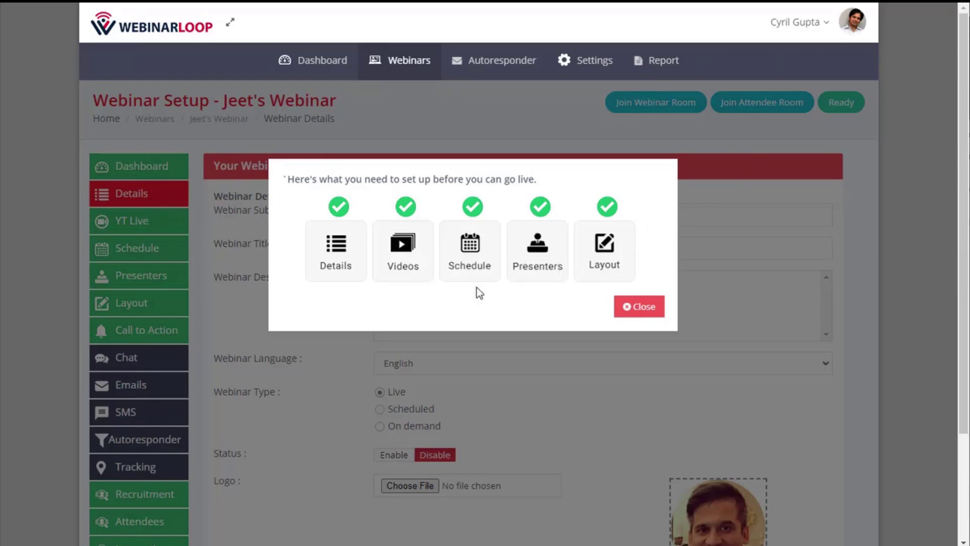
{"action": "left_click", "coordinate": [642, 314]}
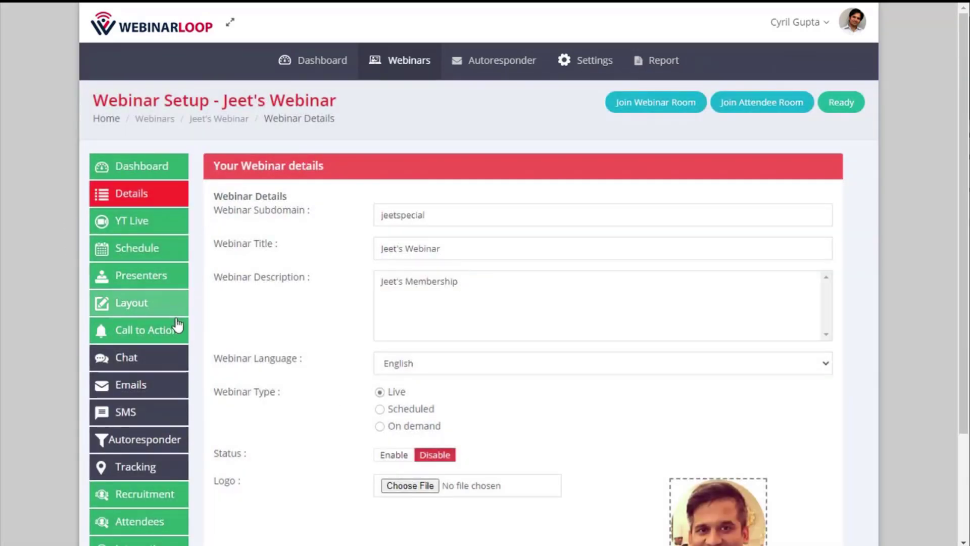
Open the webinar's YT Live settings and review the video URL and stream URL fields
{"action": "left_click", "coordinate": [147, 222]}
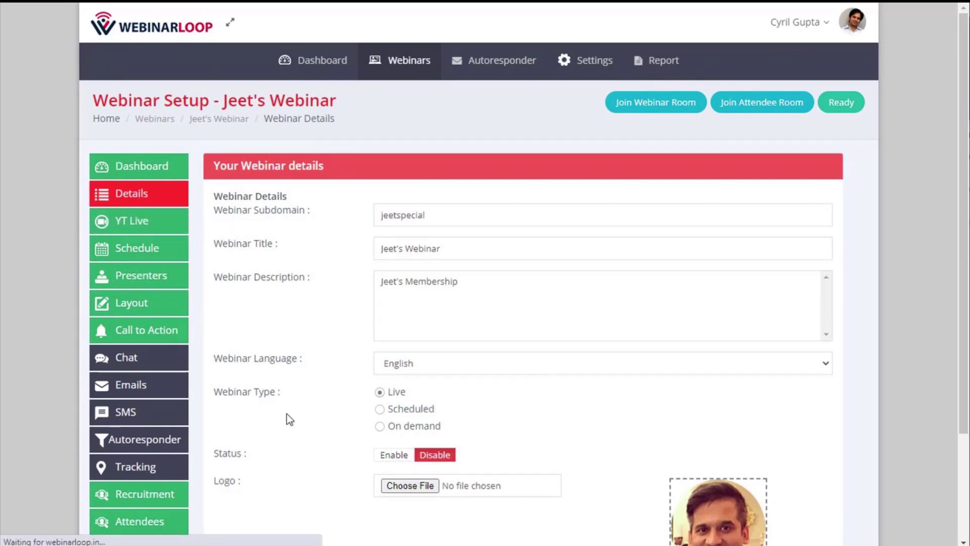
{"action": "scroll", "coordinate": [286, 413], "scroll_direction": "down", "scroll_amount": 1}
{"action": "scroll", "coordinate": [287, 413], "scroll_direction": "down", "scroll_amount": 1}
{"action": "scroll", "coordinate": [287, 413], "scroll_direction": "up", "scroll_amount": 2}
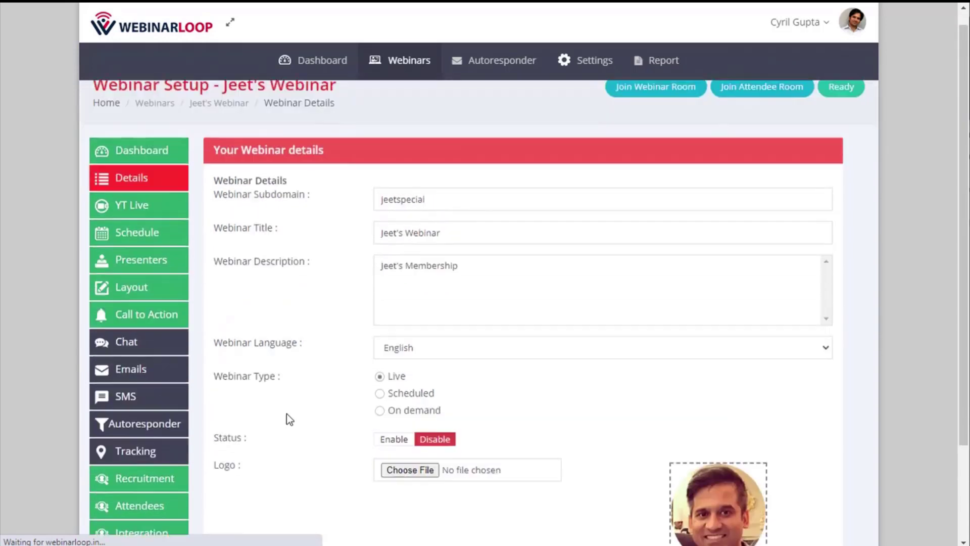
{"action": "scroll", "coordinate": [286, 413], "scroll_direction": "up", "scroll_amount": 1}
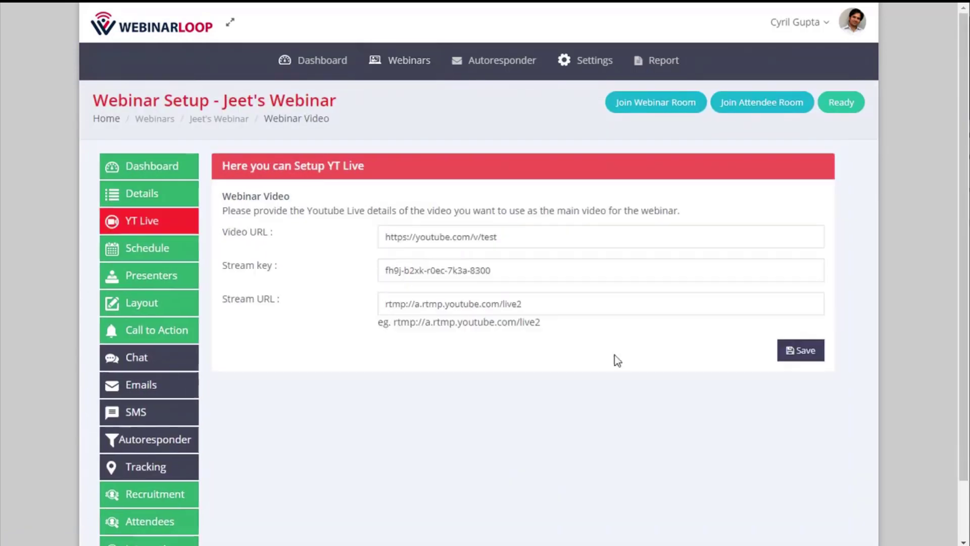
{"action": "left_click_drag", "start_coordinate": [397, 248], "coordinate": [461, 246]}
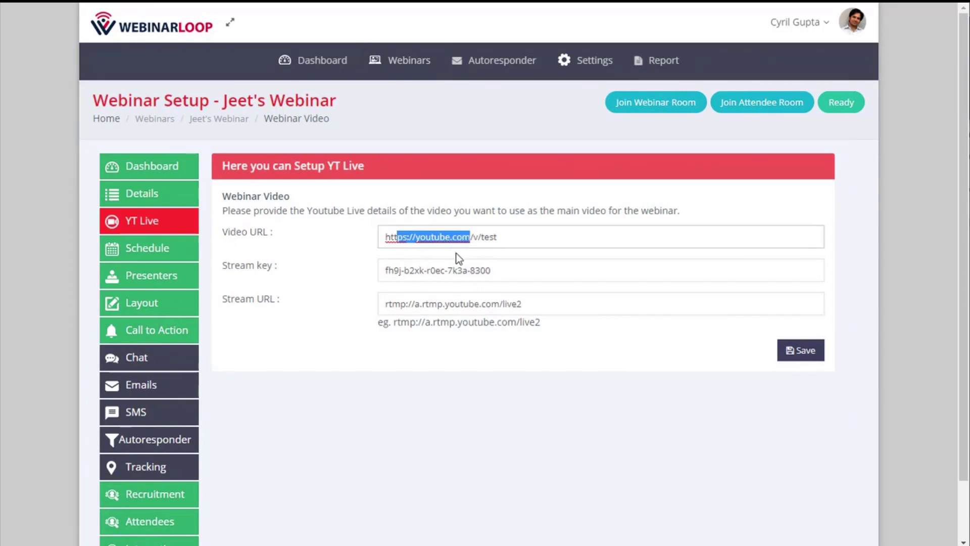
{"action": "left_click", "coordinate": [407, 303]}
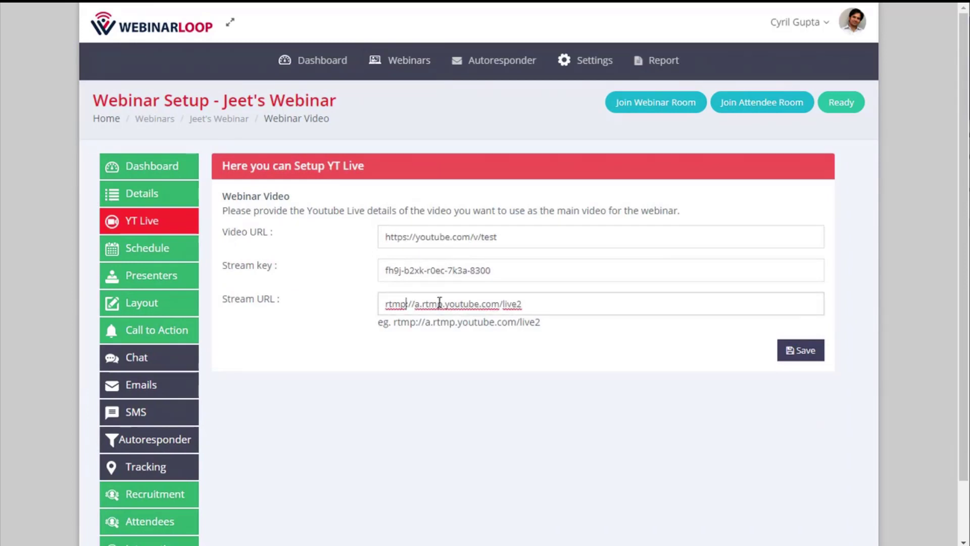
{"action": "left_click", "coordinate": [524, 303], "text": "shift"}
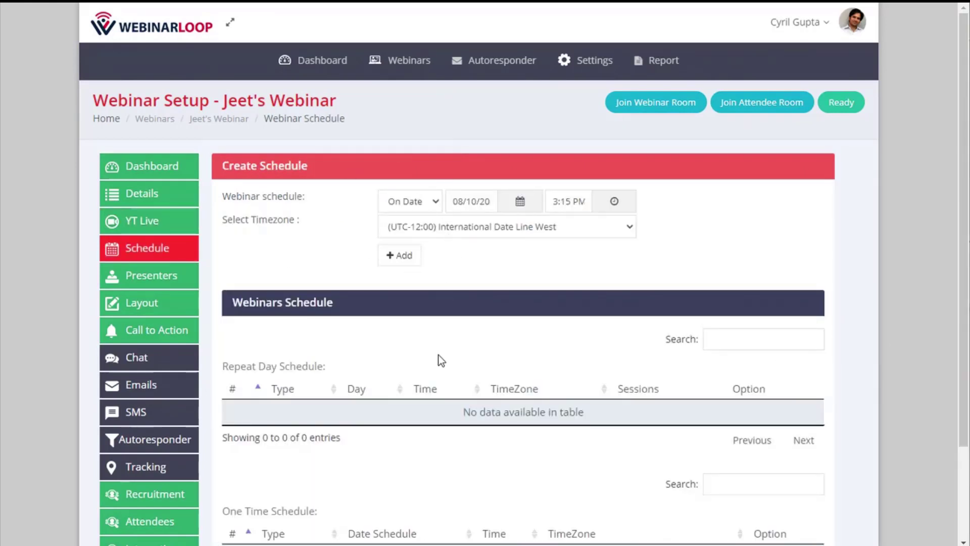
Review the webinar's schedule type, date, time and timezone options, and the repeat and one-time schedule tables, without changing them
{"action": "left_click", "coordinate": [412, 202]}
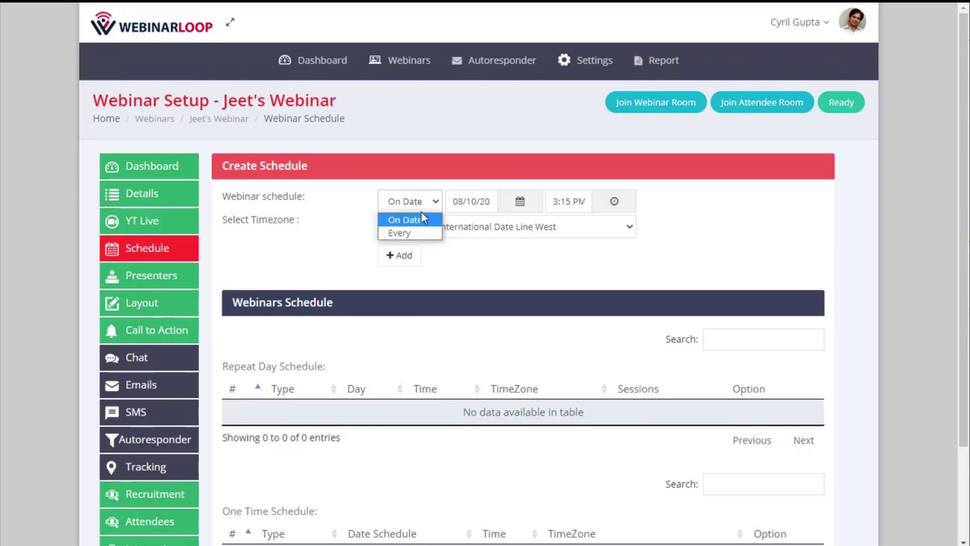
{"action": "left_click", "coordinate": [462, 207]}
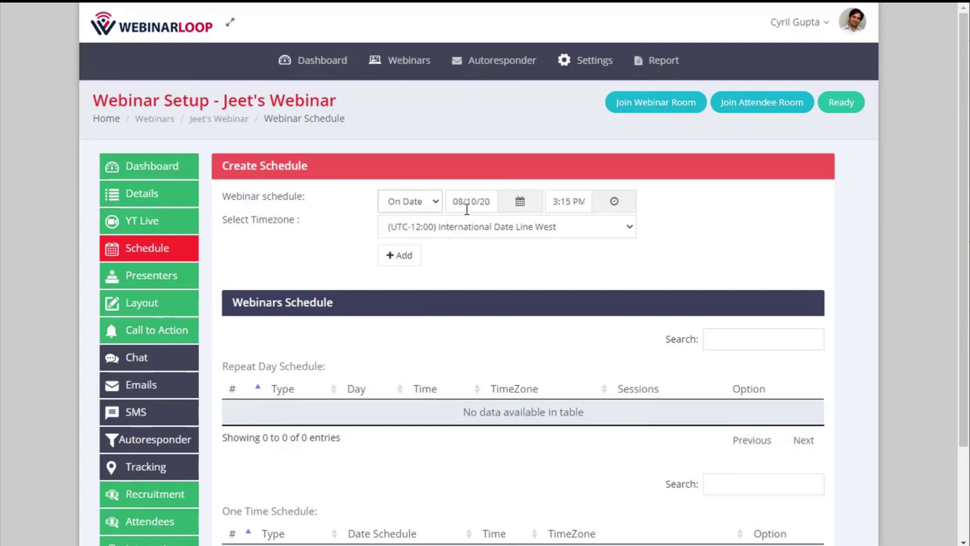
{"action": "left_click", "coordinate": [568, 205]}
{"action": "left_click", "coordinate": [466, 236]}
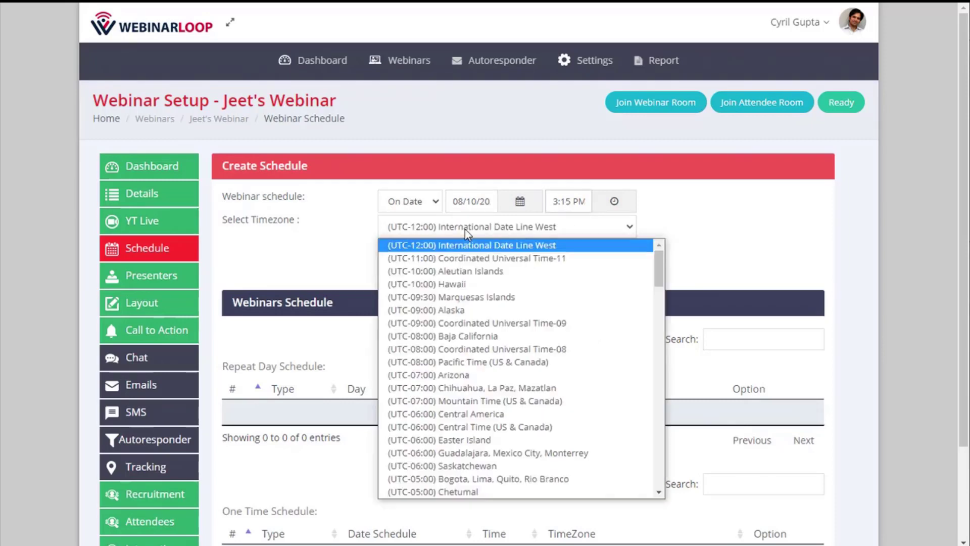
{"action": "left_click", "coordinate": [465, 229]}
{"action": "scroll", "coordinate": [341, 408], "scroll_direction": "down", "scroll_amount": 2}
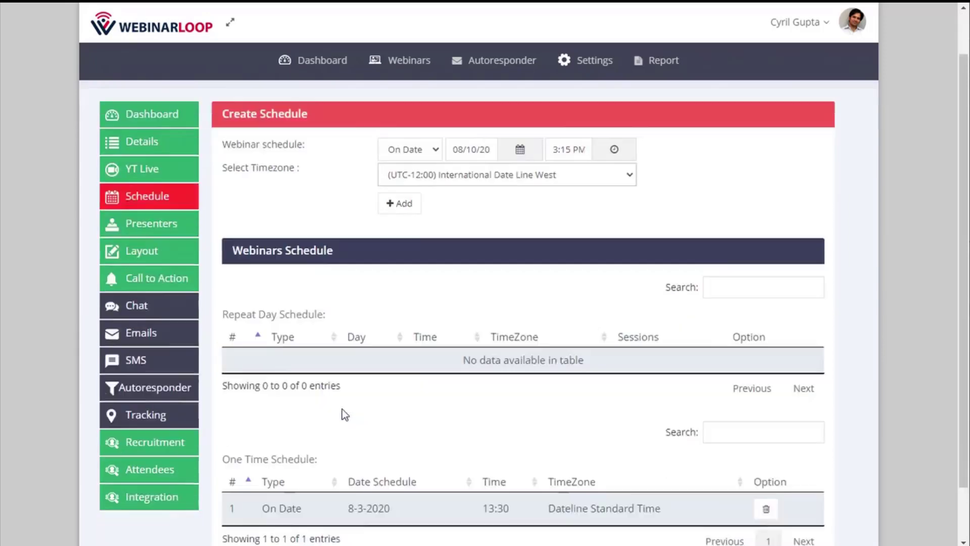
{"action": "scroll", "coordinate": [343, 413], "scroll_direction": "up", "scroll_amount": 2}
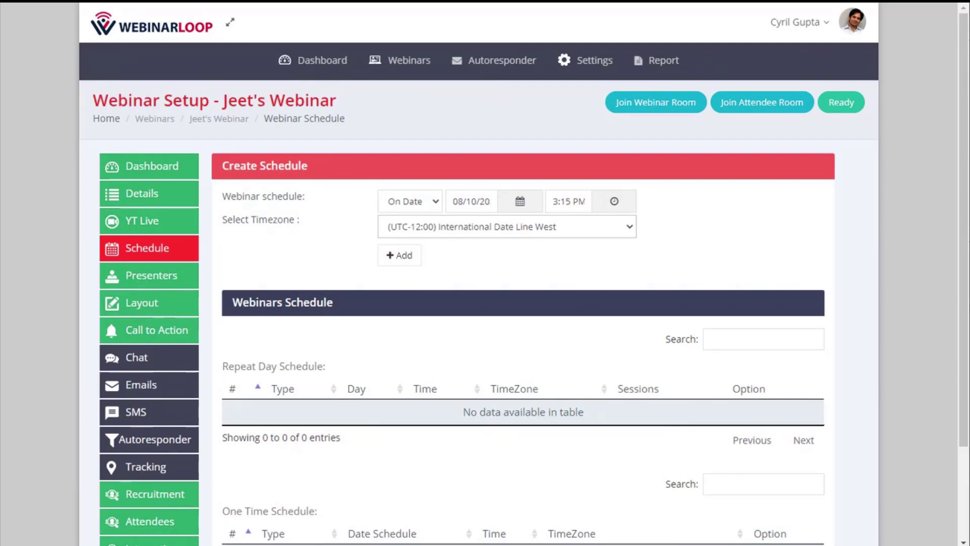
Open the webinar's presenters settings and review the presenter email field and the added and invited presenter lists
{"action": "left_click", "coordinate": [133, 277]}
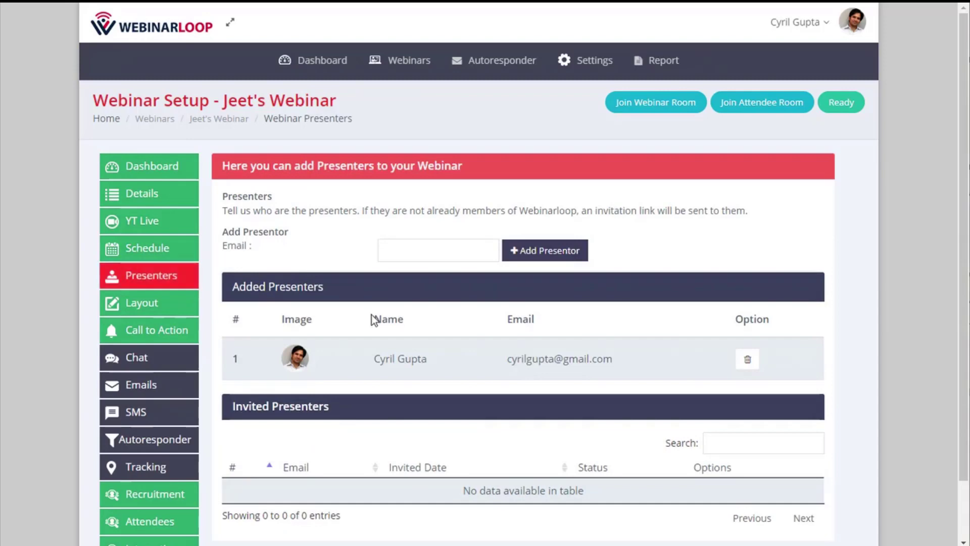
{"action": "scroll", "coordinate": [369, 333], "scroll_direction": "down", "scroll_amount": 2}
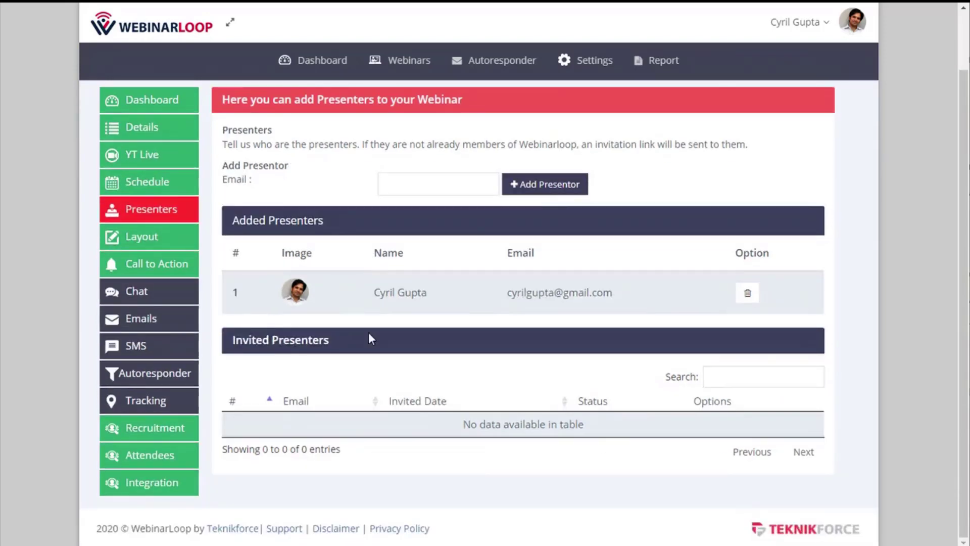
{"action": "scroll", "coordinate": [368, 337], "scroll_direction": "up", "scroll_amount": 2}
{"action": "left_click", "coordinate": [439, 258]}
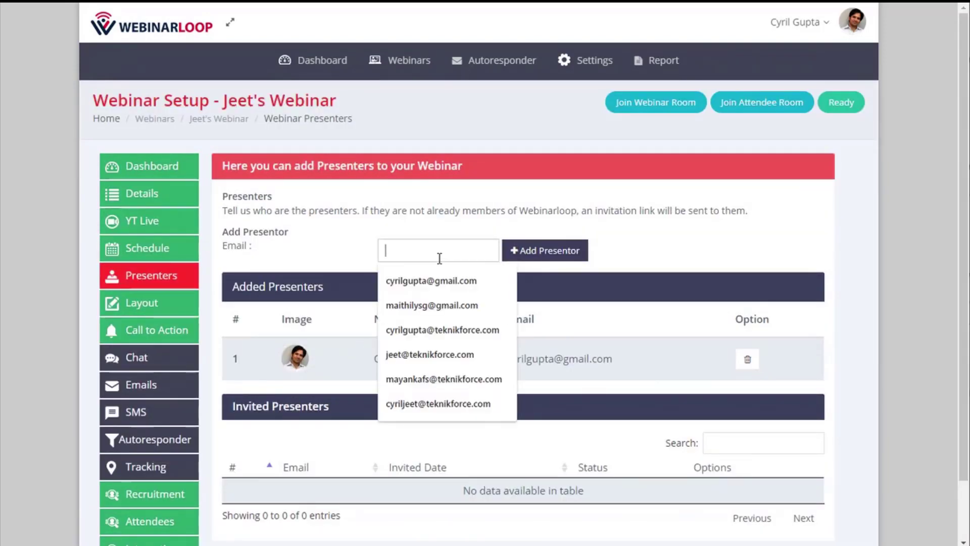
{"action": "left_click", "coordinate": [350, 269]}
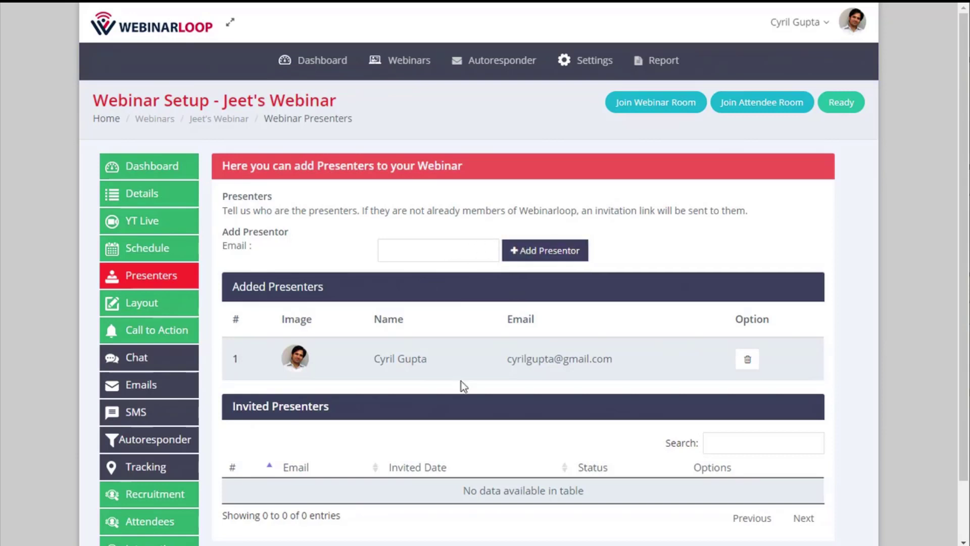
{"action": "scroll", "coordinate": [452, 468], "scroll_direction": "down", "scroll_amount": 2}
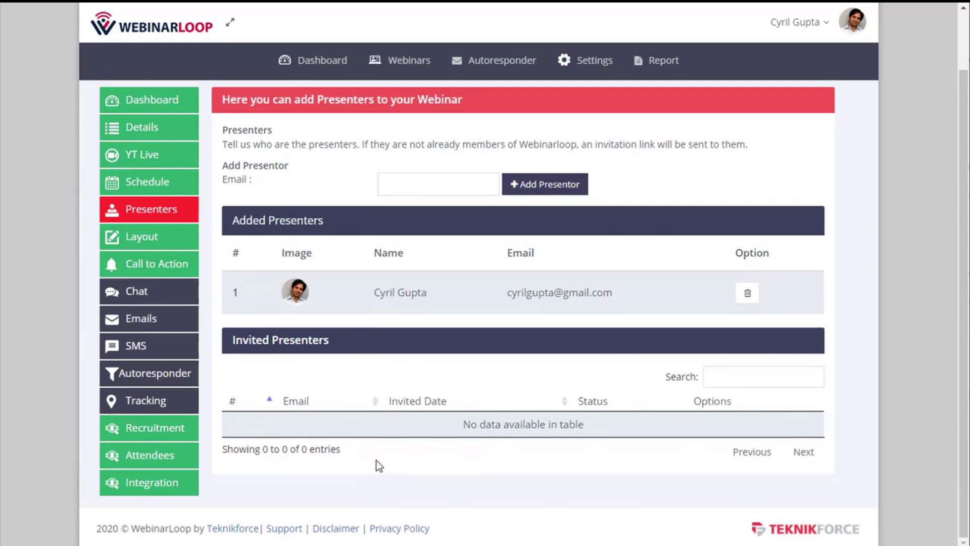
{"action": "scroll", "coordinate": [467, 444], "scroll_direction": "up", "scroll_amount": 2}
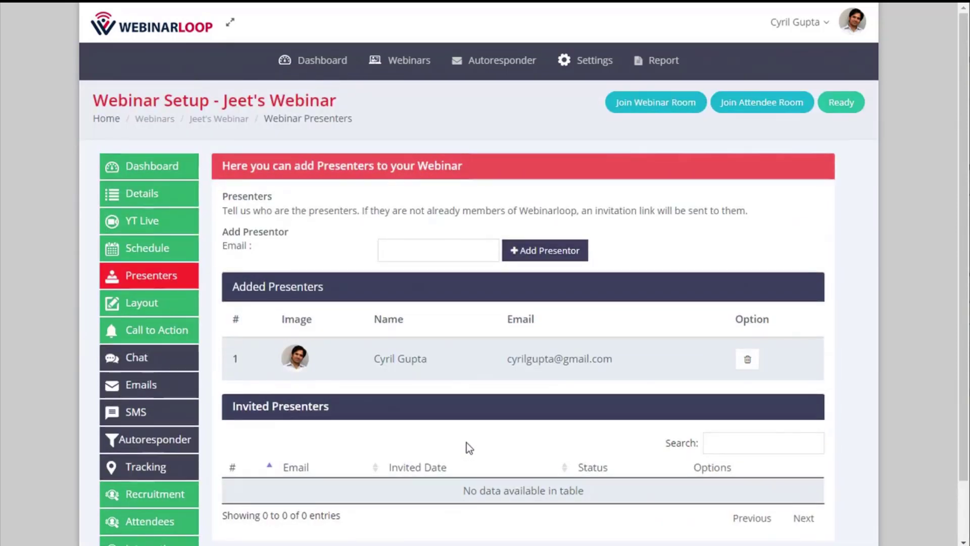
Open the webinar's layout settings and browse the available registration page templates
{"action": "left_click", "coordinate": [145, 298]}
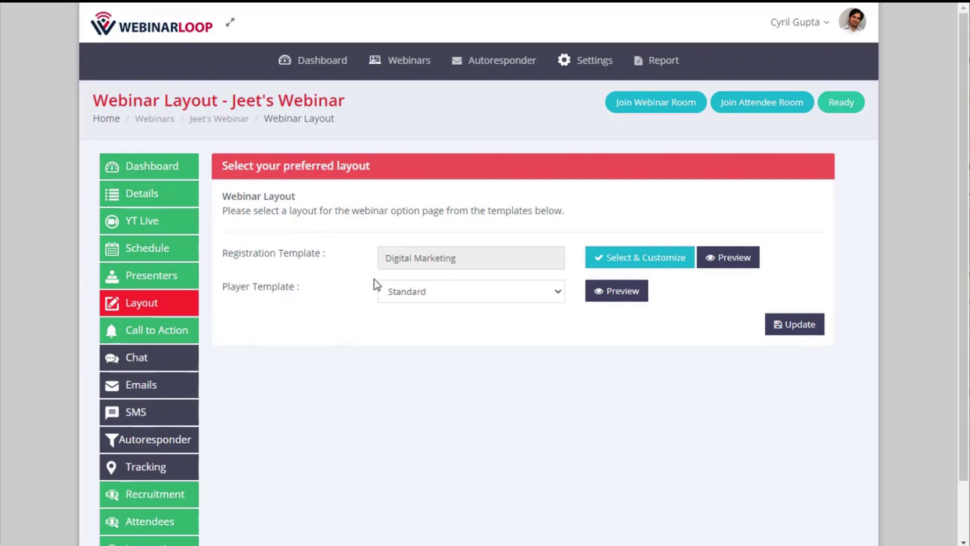
{"action": "left_click", "coordinate": [621, 259]}
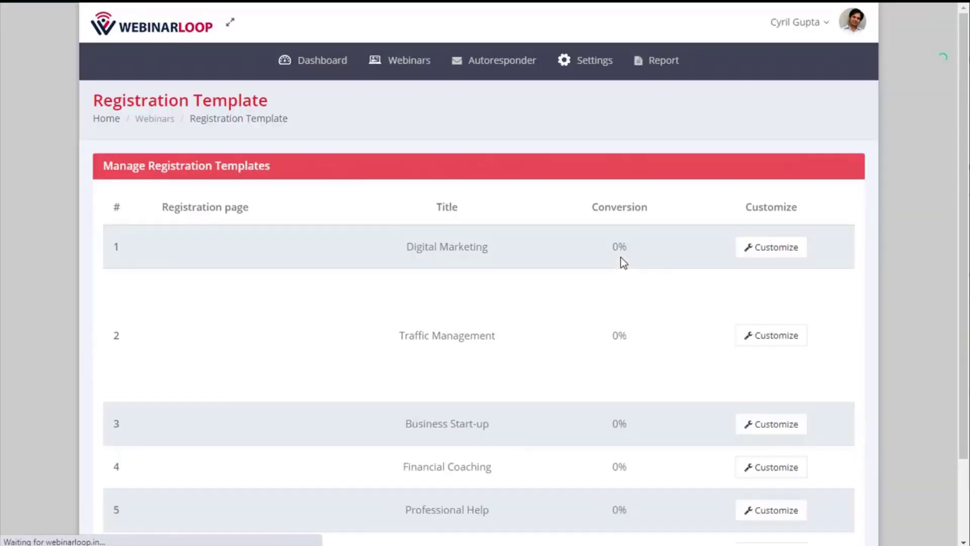
{"action": "scroll", "coordinate": [356, 207], "scroll_direction": "down", "scroll_amount": 10}
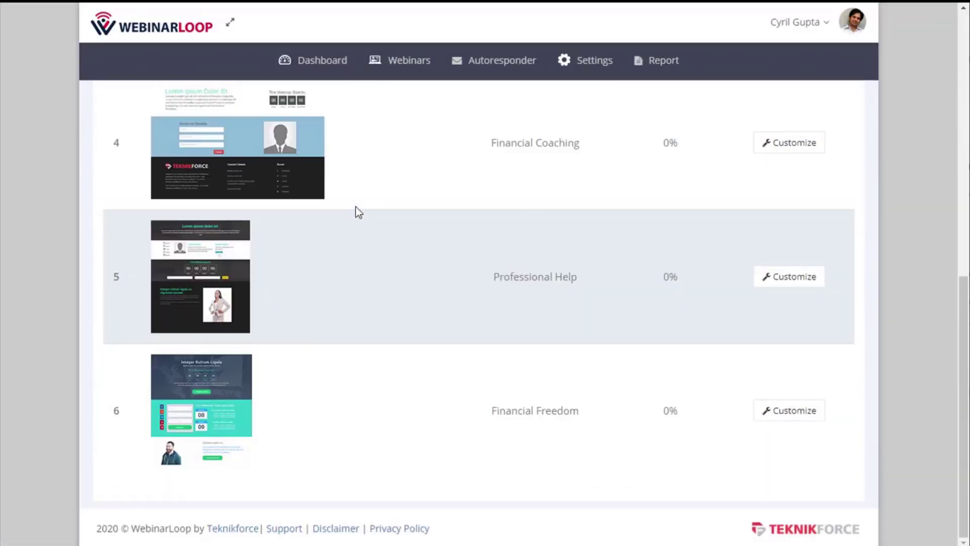
{"action": "scroll", "coordinate": [356, 225], "scroll_direction": "up", "scroll_amount": 10}
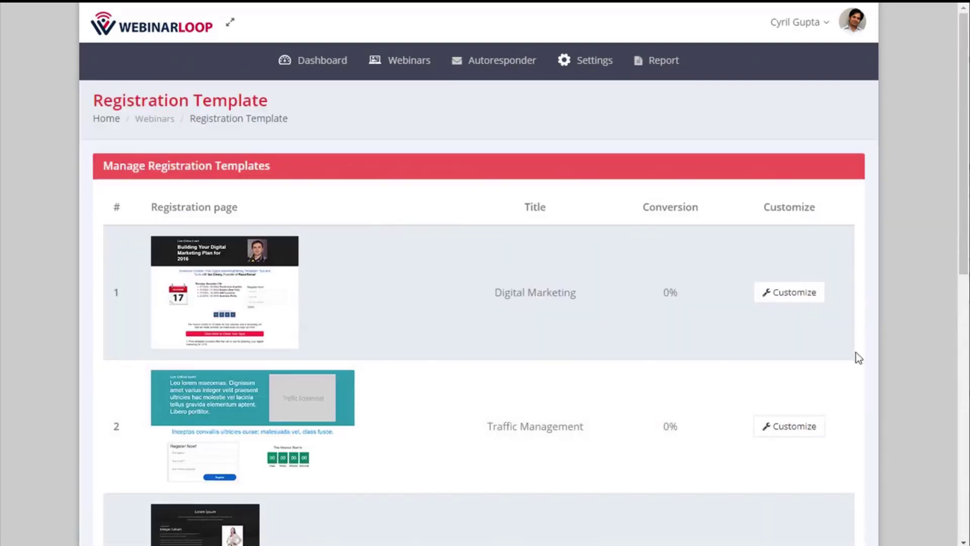
Open the Digital Marketing registration template for customization, inspect its heading, photo and page content, and return to the layout settings
{"action": "left_click", "coordinate": [805, 307]}
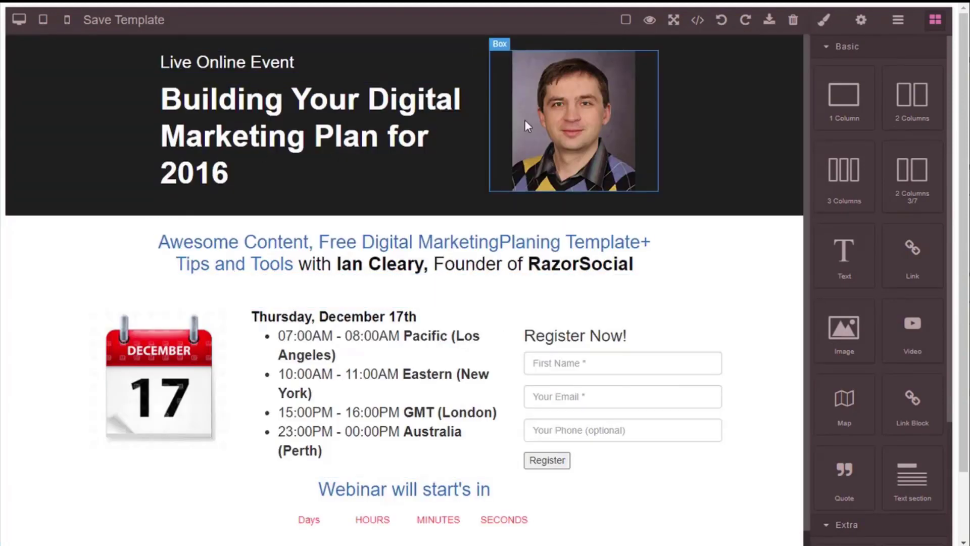
{"action": "left_click", "coordinate": [359, 141]}
{"action": "left_click", "coordinate": [556, 131]}
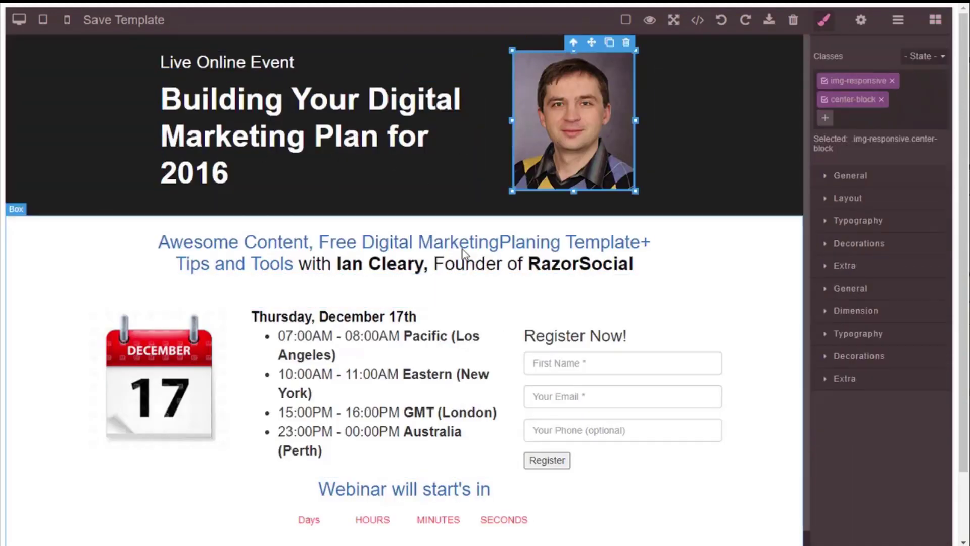
{"action": "scroll", "coordinate": [437, 284], "scroll_direction": "down", "scroll_amount": 4}
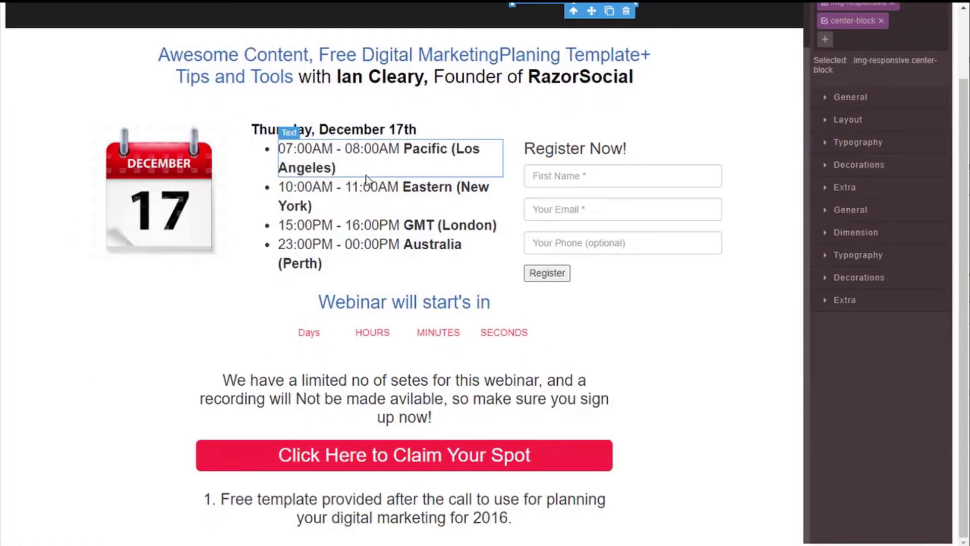
{"action": "scroll", "coordinate": [349, 186], "scroll_direction": "up", "scroll_amount": 5}
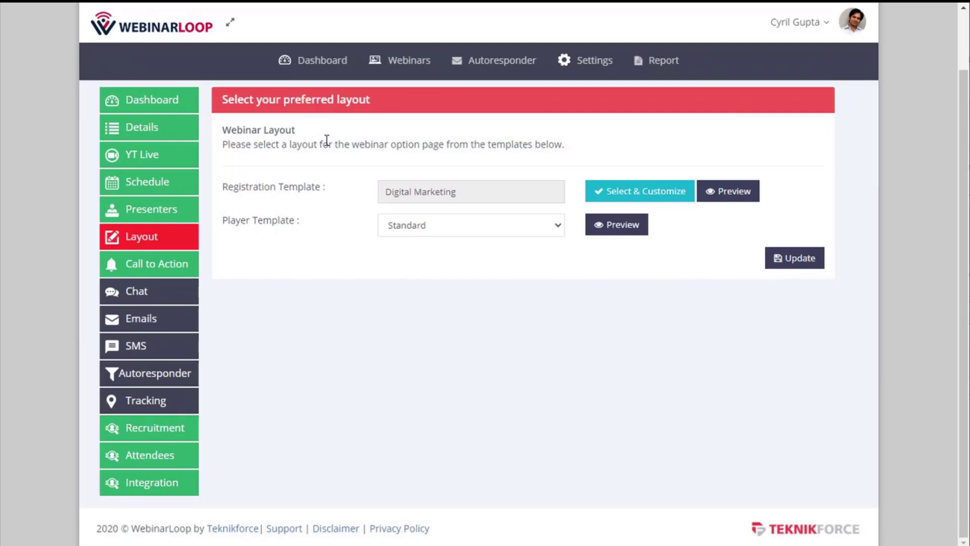
Check the available player templates in the layout settings, keeping Standard selected
{"action": "left_click", "coordinate": [408, 230]}
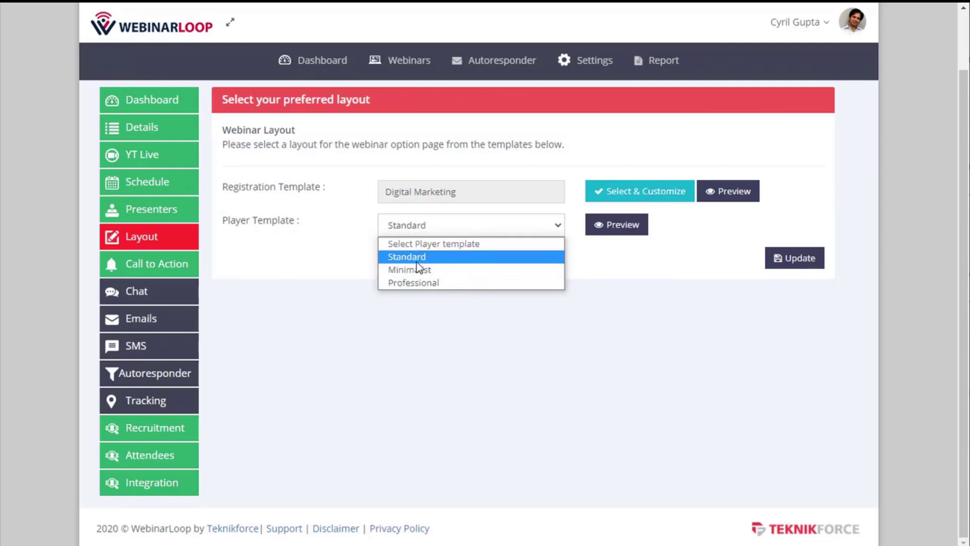
{"action": "left_click", "coordinate": [452, 331]}
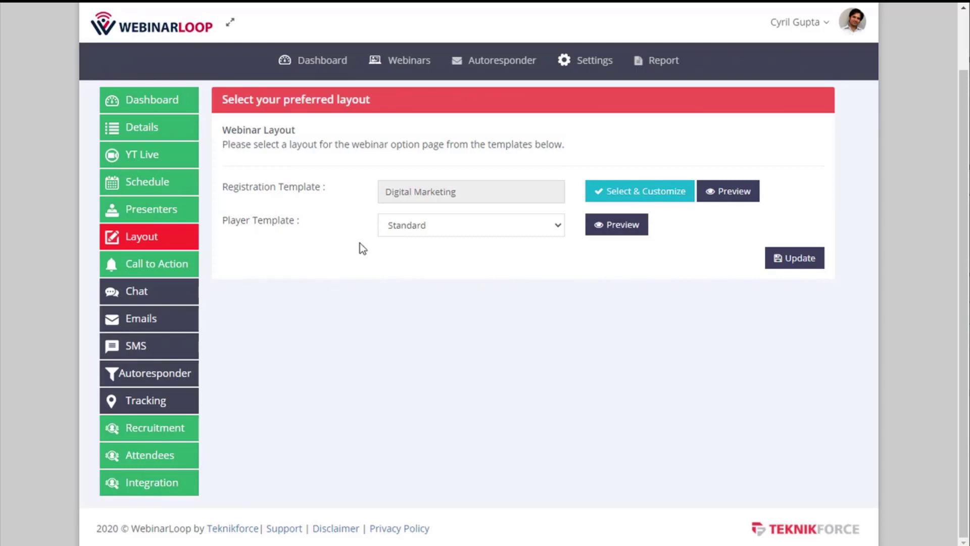
{"action": "left_click", "coordinate": [415, 227]}
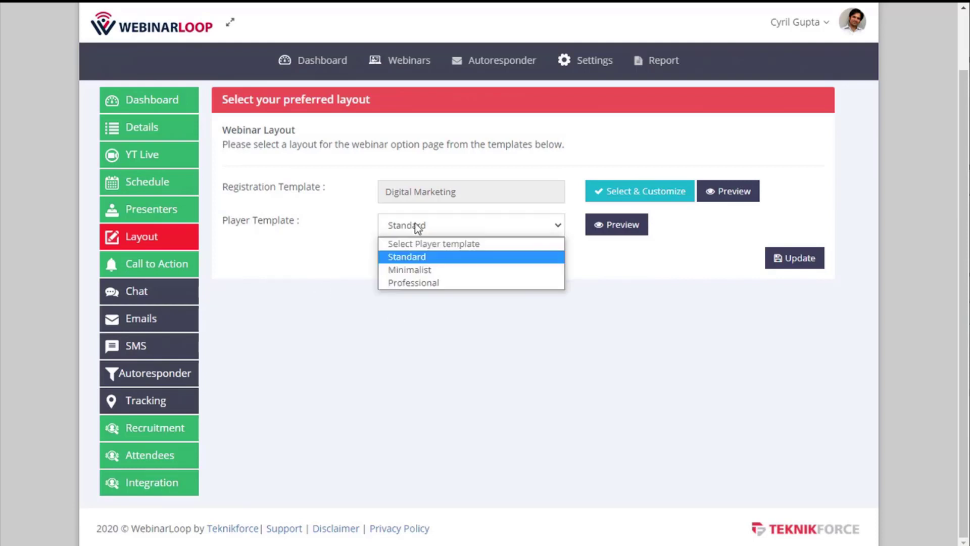
{"action": "left_click", "coordinate": [314, 255]}
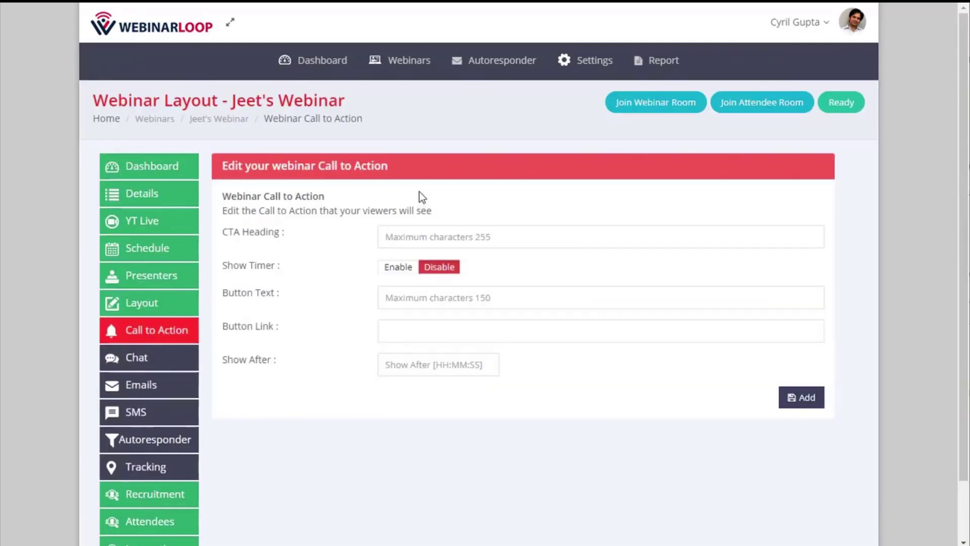
In the Call to Action settings, try enabling the timer and switch it back to disabled
{"action": "left_click", "coordinate": [421, 237]}
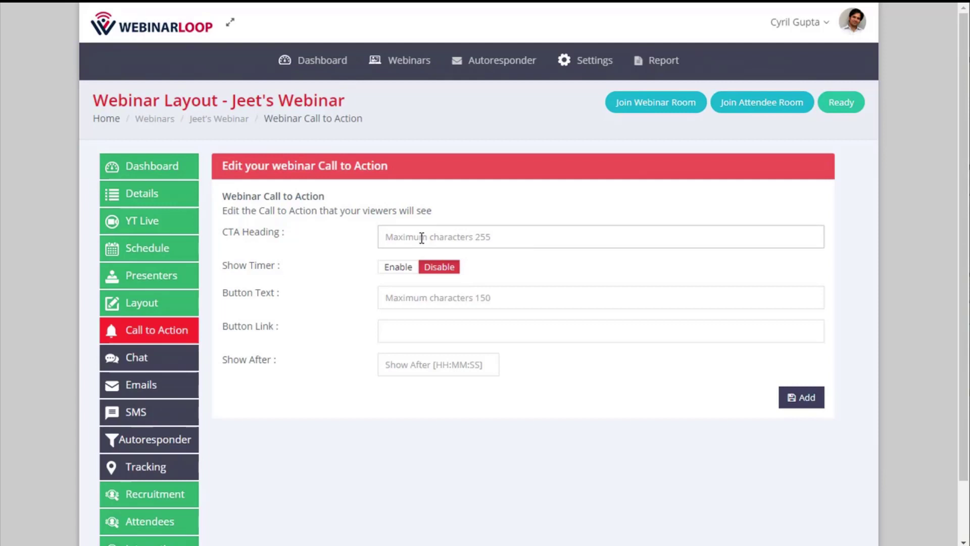
{"action": "left_click", "coordinate": [408, 277]}
{"action": "left_click", "coordinate": [424, 277]}
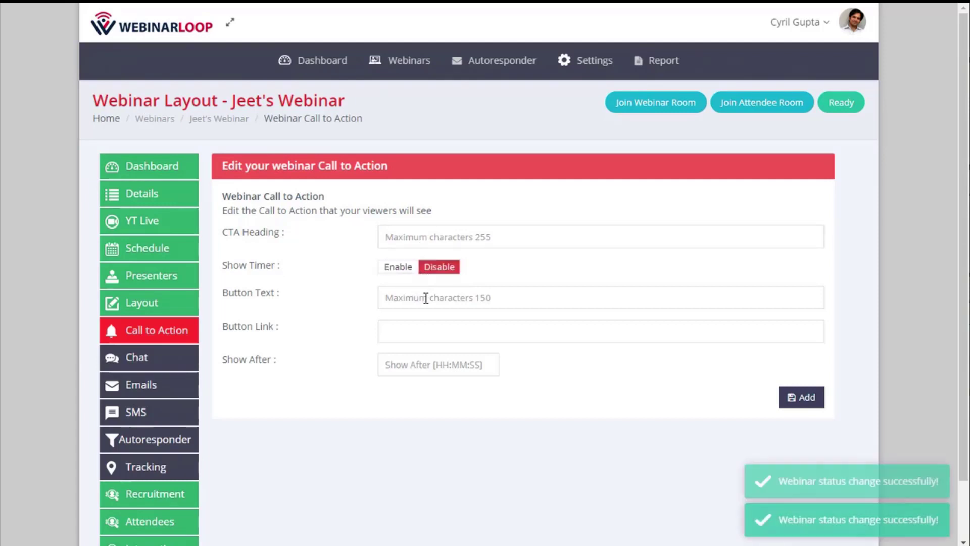
{"action": "left_click", "coordinate": [424, 297]}
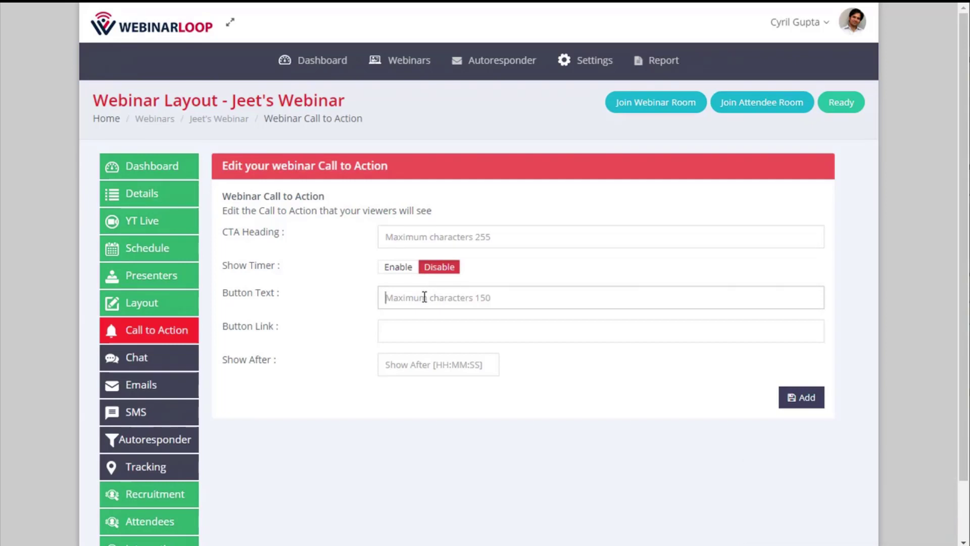
{"action": "type", "text": "Click Here To Grab Your Offer"}
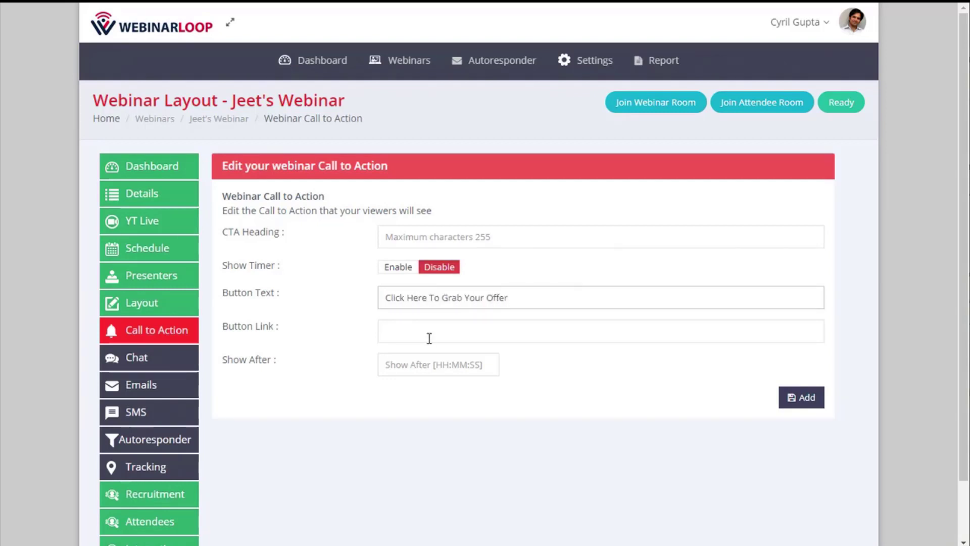
{"action": "left_click", "coordinate": [428, 338]}
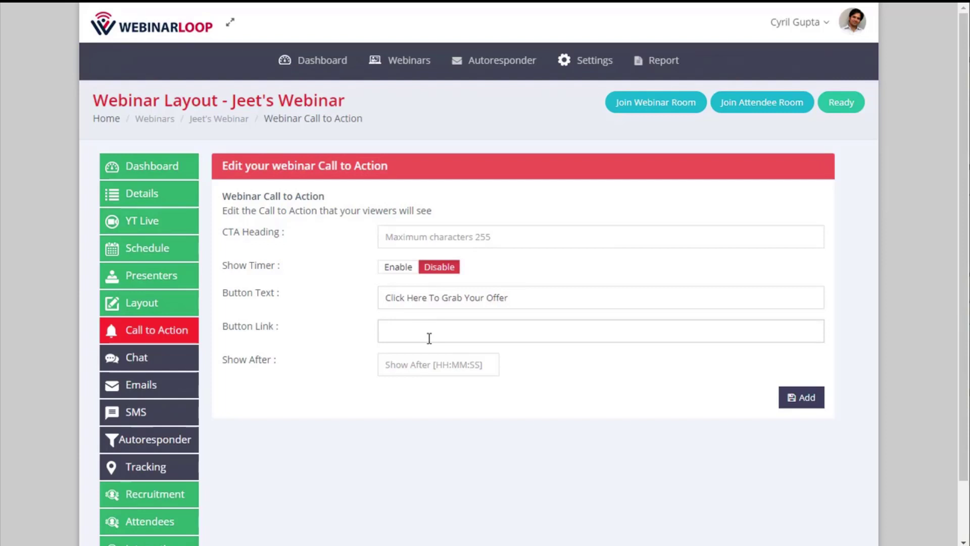
{"action": "type", "text": "http://yourubec"}
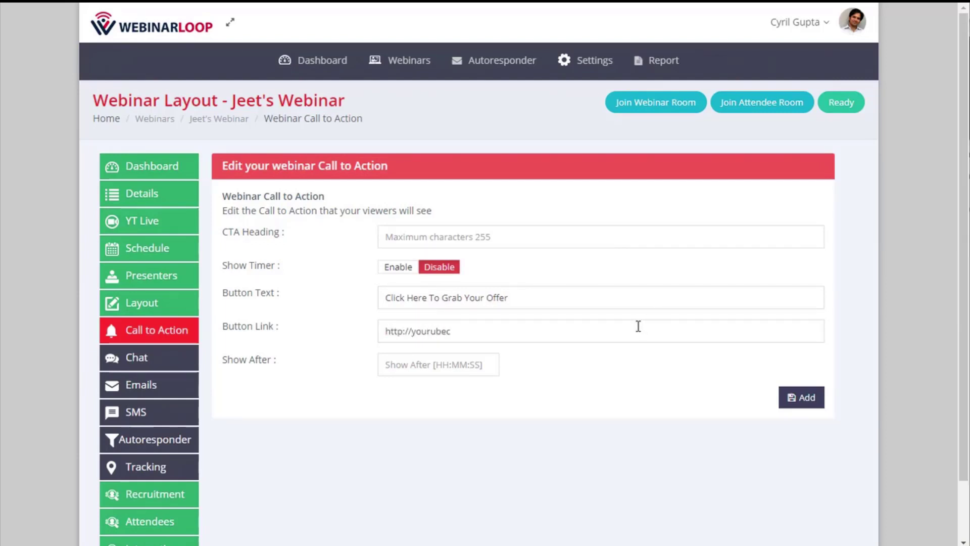
{"action": "left_click_drag", "start_coordinate": [638, 326], "coordinate": [283, 300]}
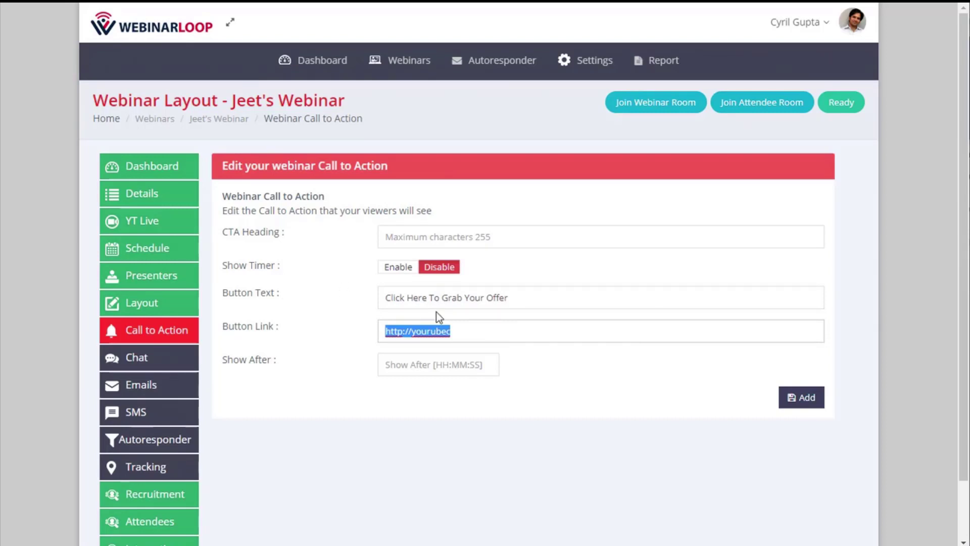
Set the call to action to show after 00:50:00
{"action": "left_click", "coordinate": [435, 366]}
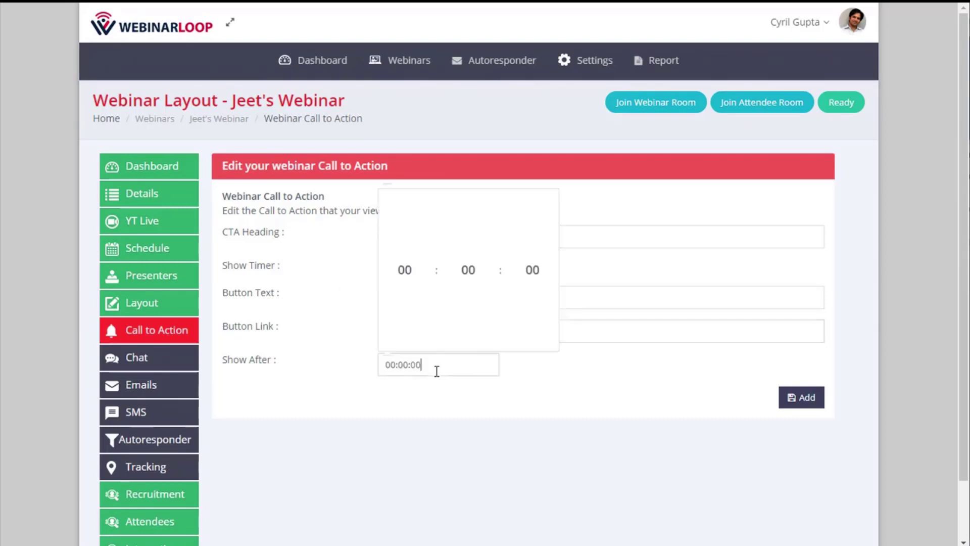
{"action": "left_click", "coordinate": [429, 393]}
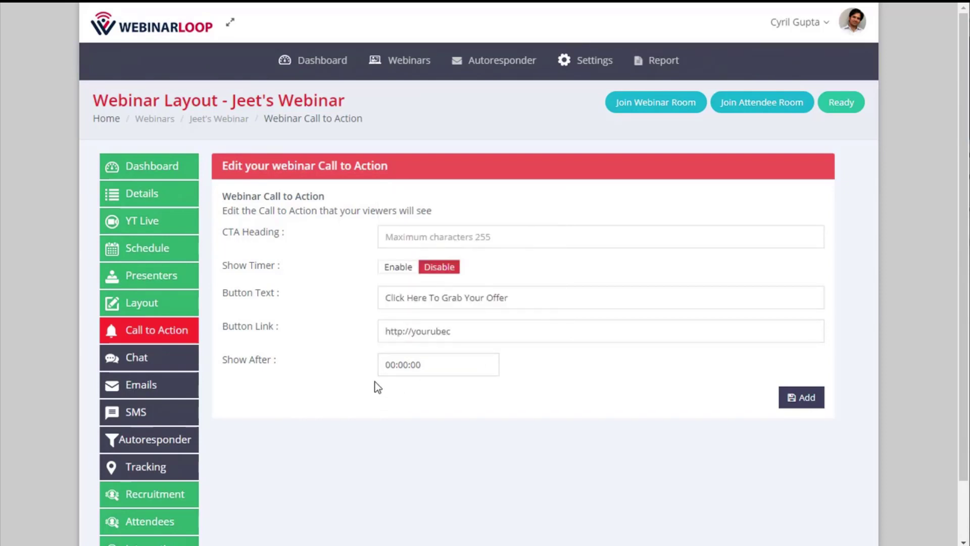
{"action": "left_click", "coordinate": [424, 364]}
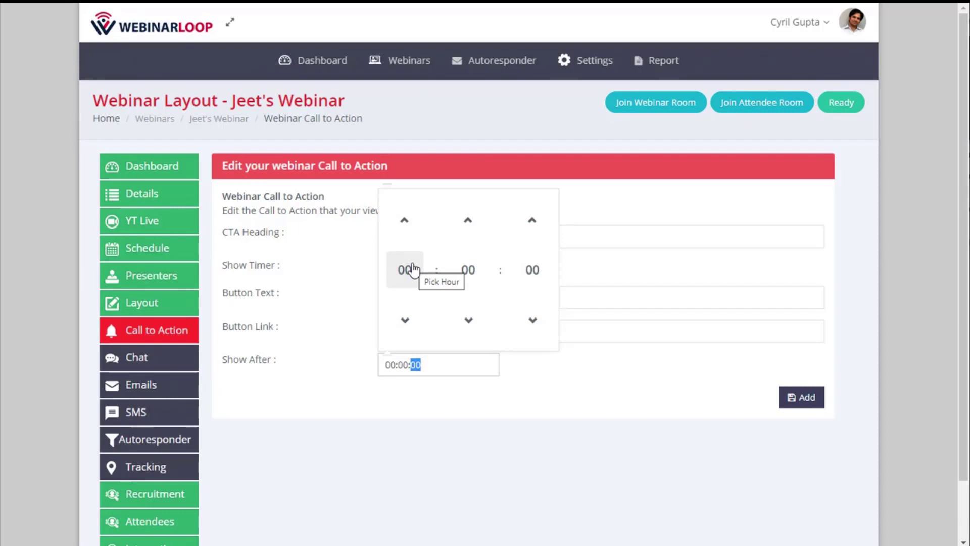
{"action": "left_click", "coordinate": [470, 271]}
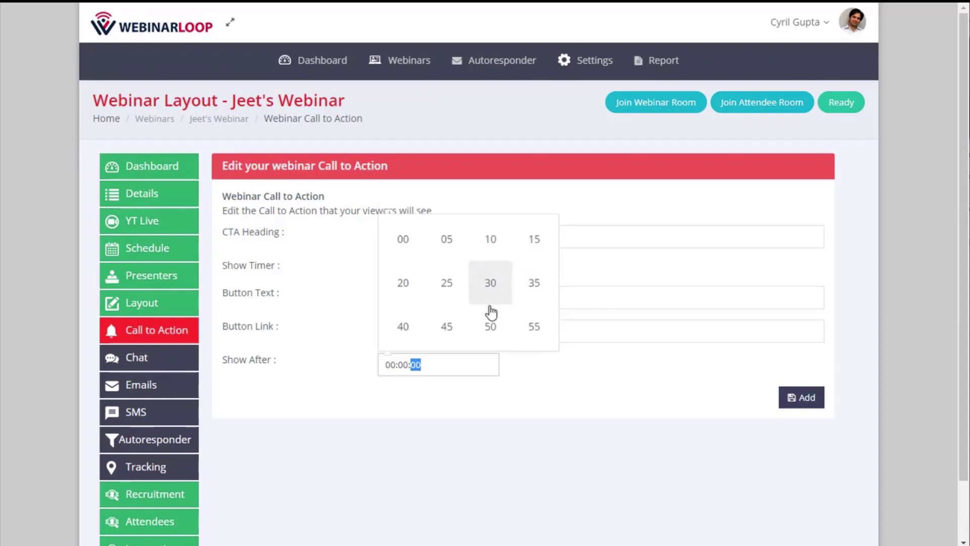
{"action": "left_click", "coordinate": [493, 333]}
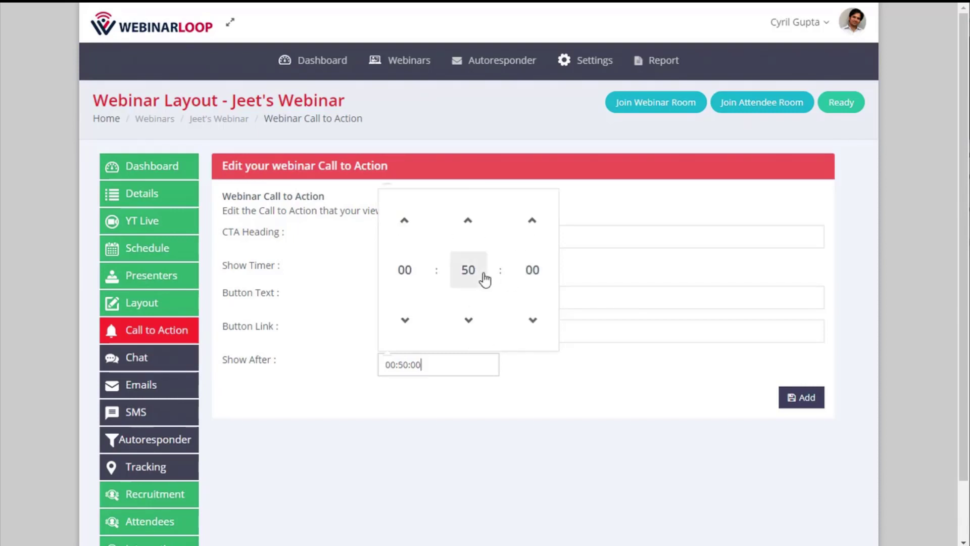
Set the call to action to show after 00:59:30
{"action": "left_click", "coordinate": [484, 279]}
{"action": "left_click", "coordinate": [500, 292]}
{"action": "left_click", "coordinate": [406, 366]}
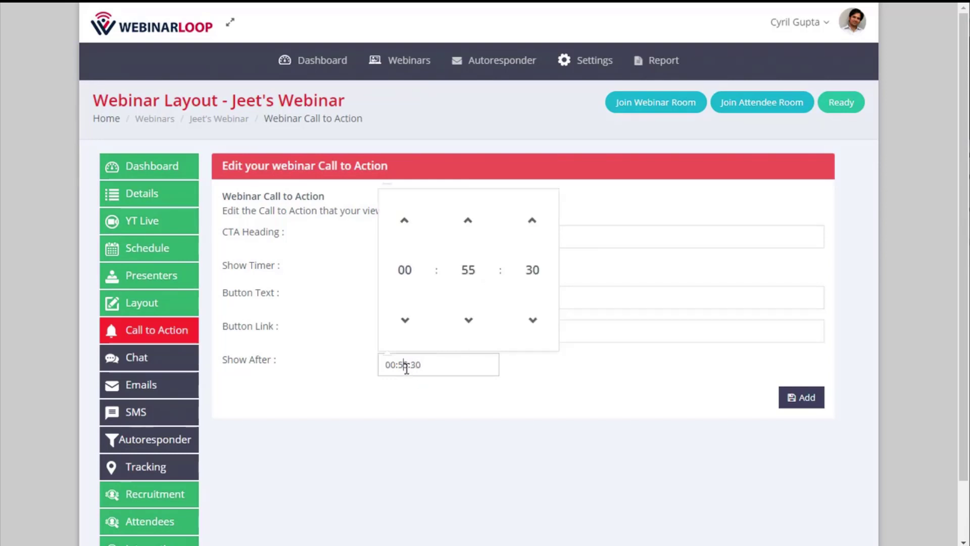
{"action": "key", "text": "shift+Right"}
{"action": "type", "text": "9"}
{"action": "left_click", "coordinate": [450, 391]}
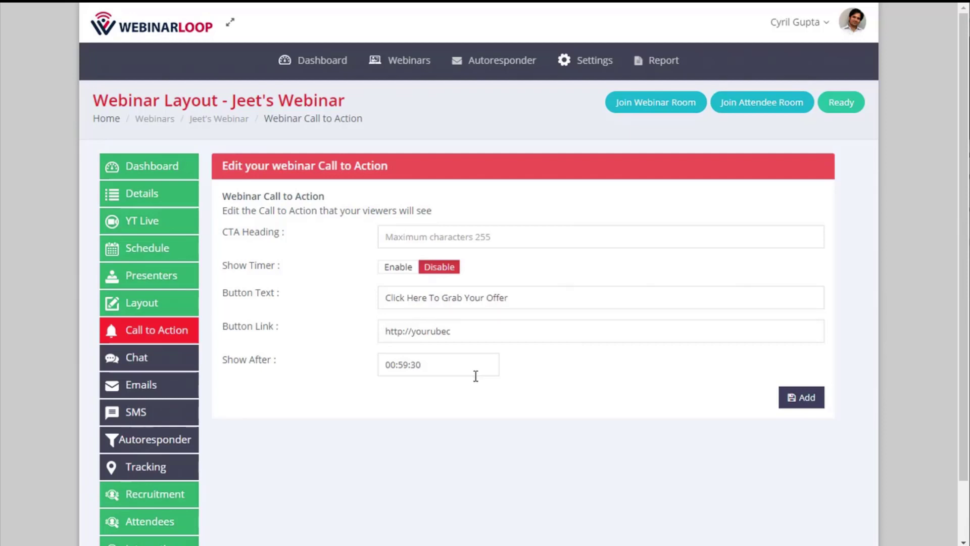
Open the webinar's Chat settings and examine the name, email, message and Show After fields for adding timed chat messages
{"action": "left_click", "coordinate": [167, 357]}
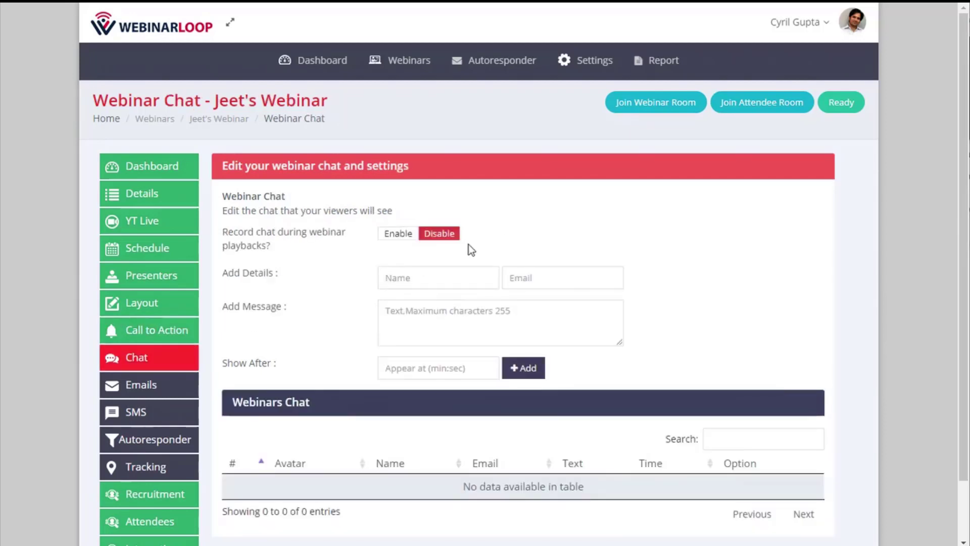
{"action": "left_click", "coordinate": [421, 279]}
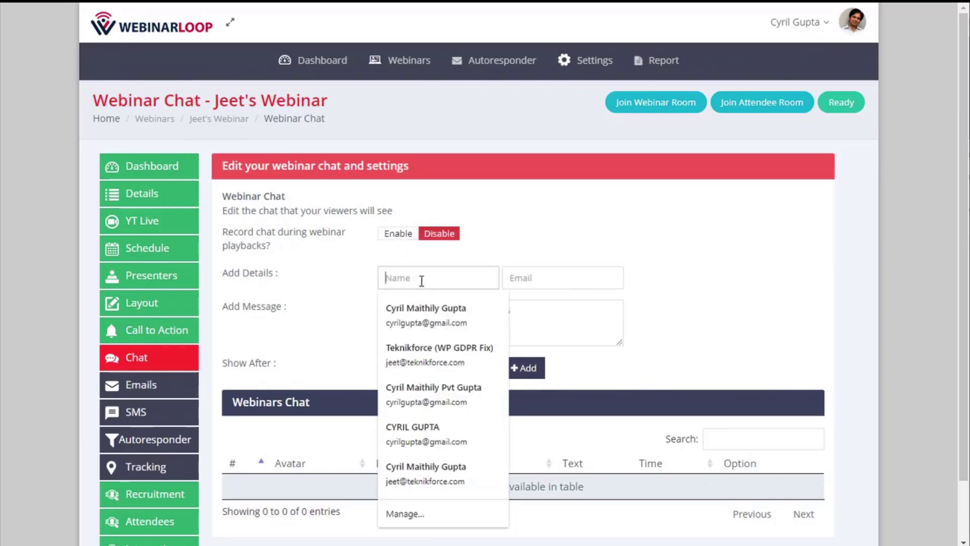
{"action": "left_click", "coordinate": [534, 318]}
{"action": "scroll", "coordinate": [465, 324], "scroll_direction": "down", "scroll_amount": 2}
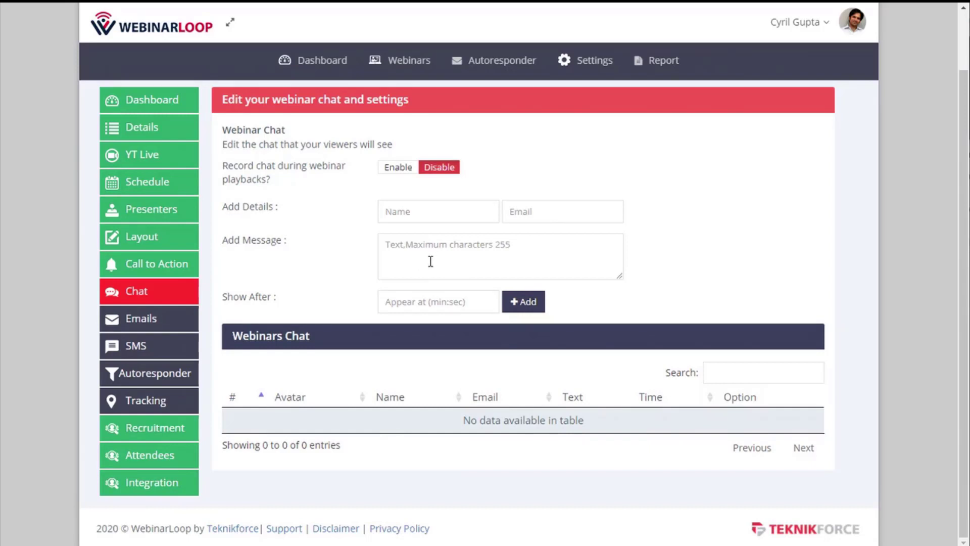
{"action": "left_click", "coordinate": [418, 303]}
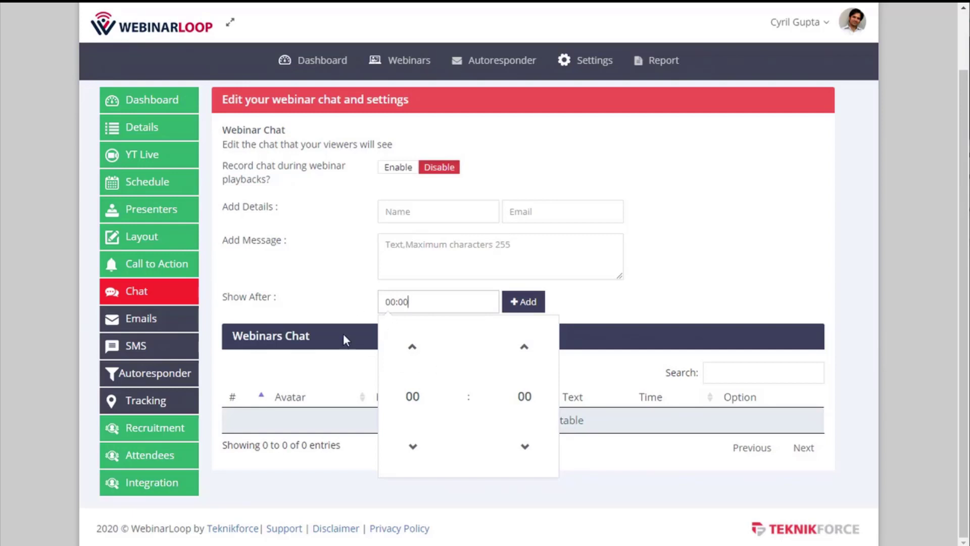
{"action": "left_click", "coordinate": [316, 328]}
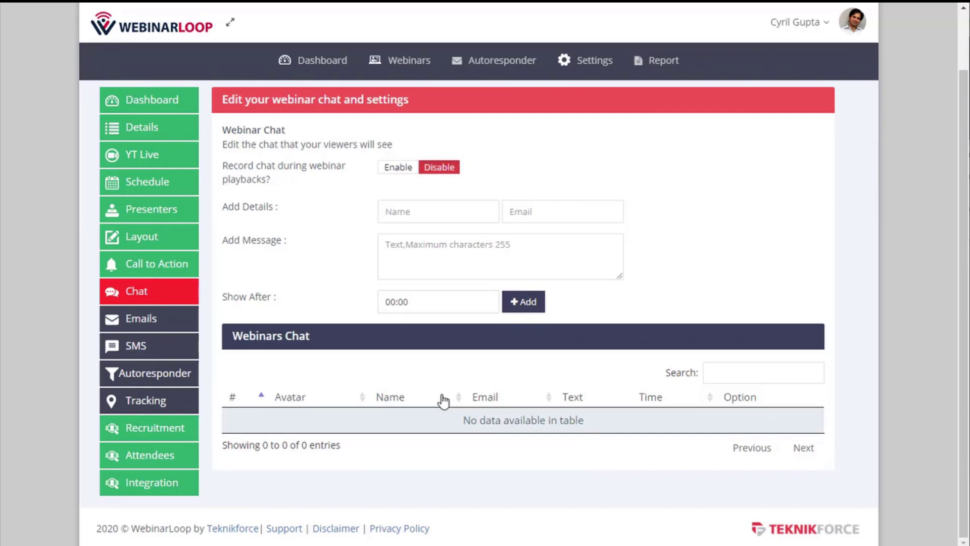
Open the webinar's Emails settings and review the SMTP, reminder and new email options
{"action": "left_click", "coordinate": [136, 323]}
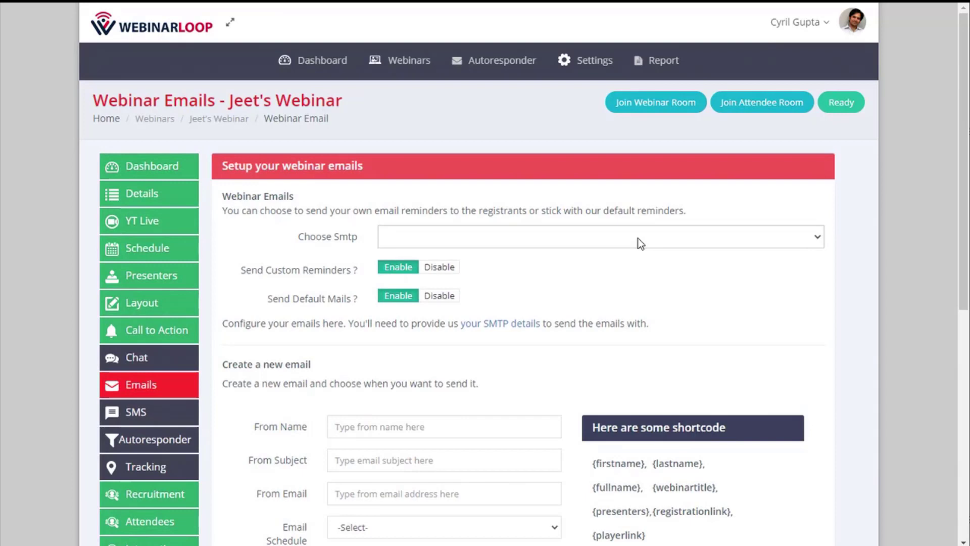
{"action": "left_click", "coordinate": [573, 73]}
{"action": "scroll", "coordinate": [344, 328], "scroll_direction": "down", "scroll_amount": 1}
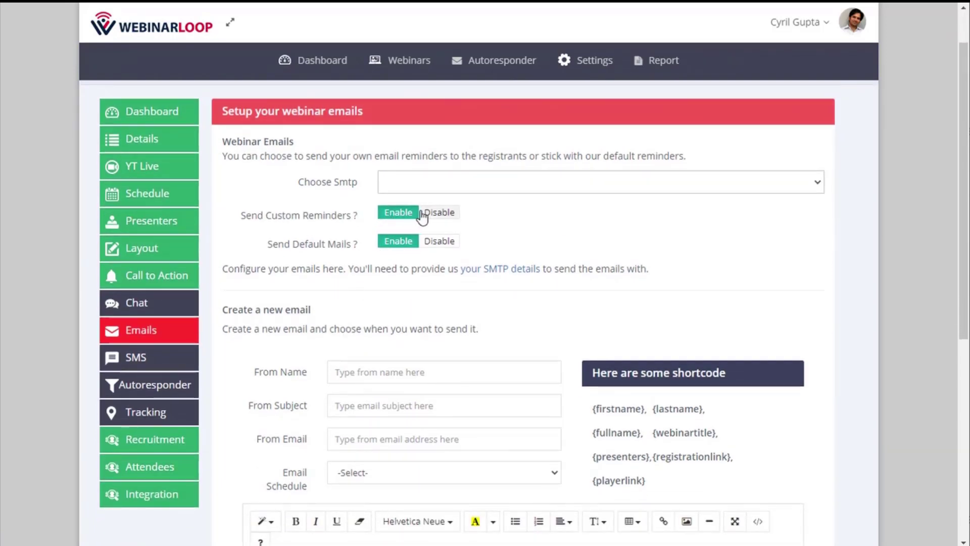
{"action": "scroll", "coordinate": [379, 323], "scroll_direction": "down", "scroll_amount": 2}
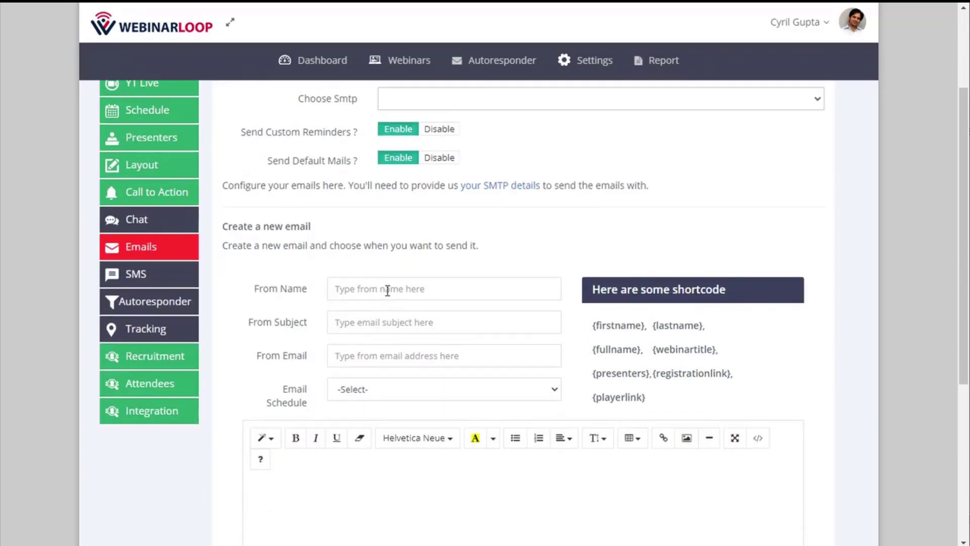
{"action": "scroll", "coordinate": [376, 313], "scroll_direction": "down", "scroll_amount": 2}
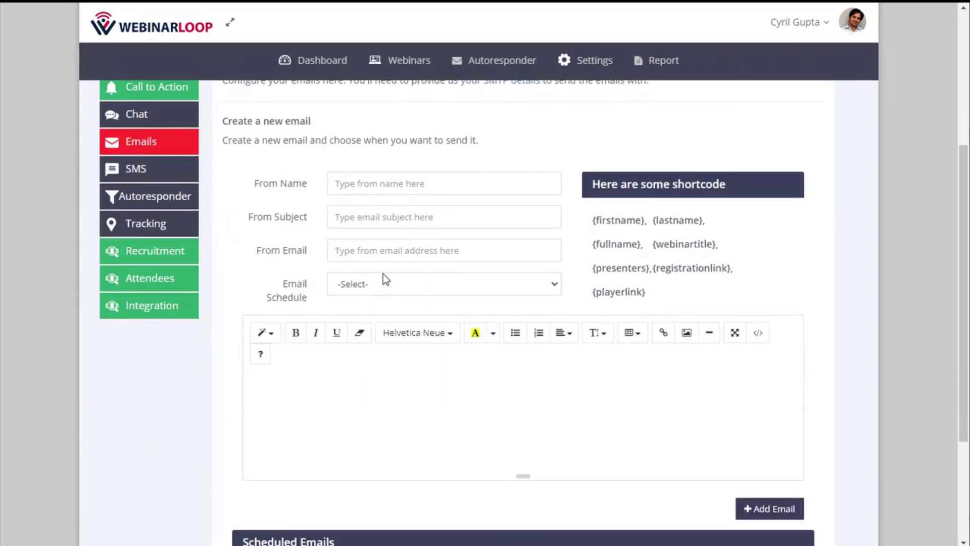
Check the available Email Schedule choices for a new email and look over the message editor and Scheduled Emails section
{"action": "left_click", "coordinate": [381, 290]}
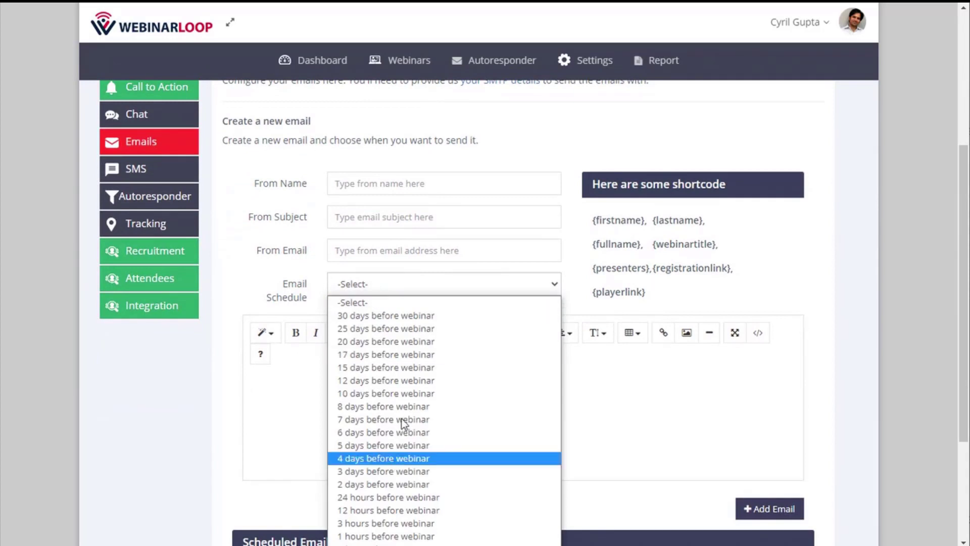
{"action": "left_click", "coordinate": [216, 445]}
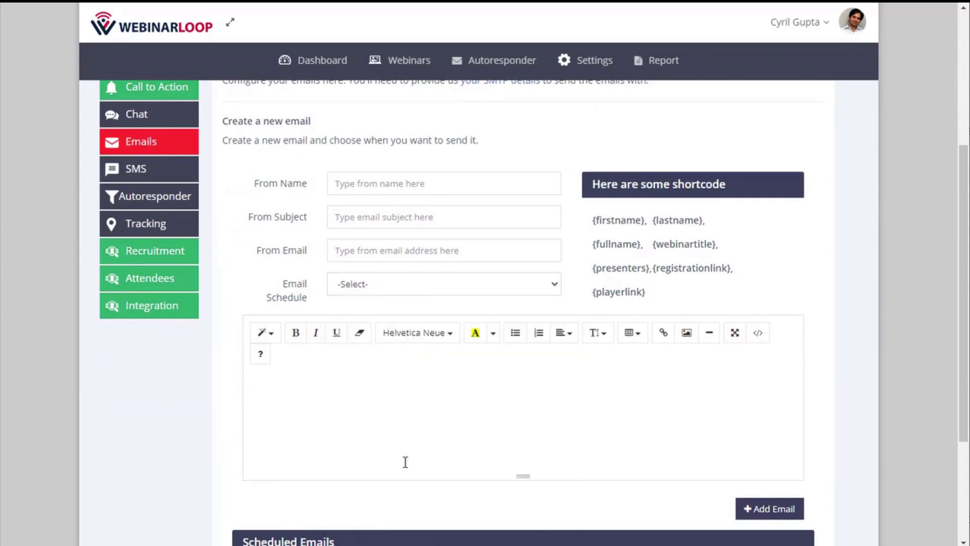
{"action": "scroll", "coordinate": [404, 459], "scroll_direction": "down", "scroll_amount": 3}
{"action": "scroll", "coordinate": [429, 303], "scroll_direction": "up", "scroll_amount": 2}
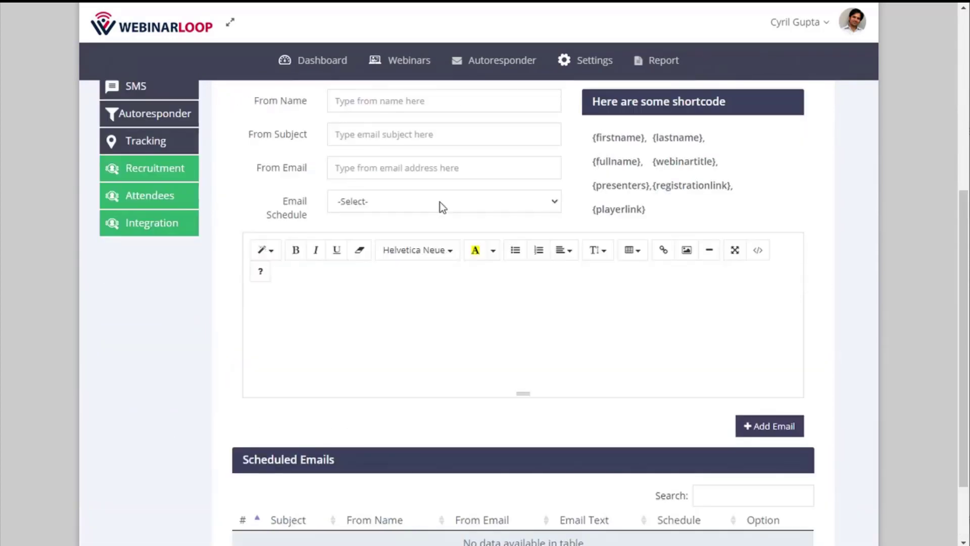
{"action": "scroll", "coordinate": [440, 201], "scroll_direction": "up", "scroll_amount": 1}
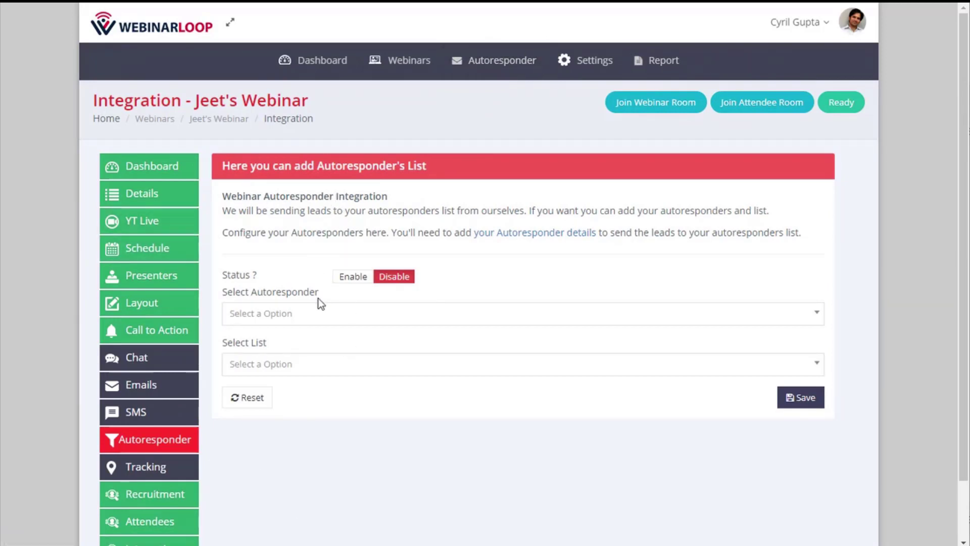
Check the autoresponder and list choices in the webinar's Autoresponder integration settings
{"action": "left_click_drag", "start_coordinate": [312, 342], "coordinate": [328, 329]}
{"action": "left_click", "coordinate": [329, 323]}
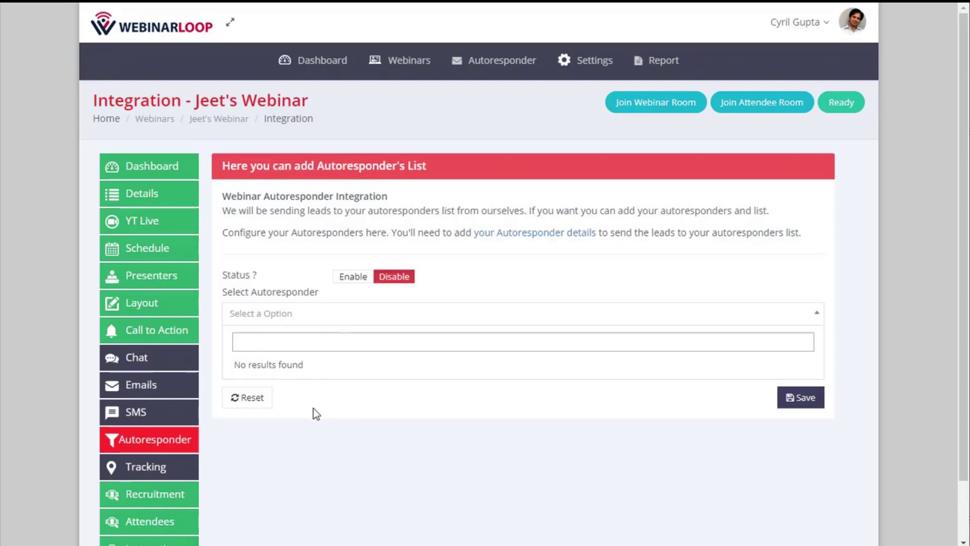
{"action": "left_click", "coordinate": [326, 428]}
{"action": "left_click", "coordinate": [334, 373]}
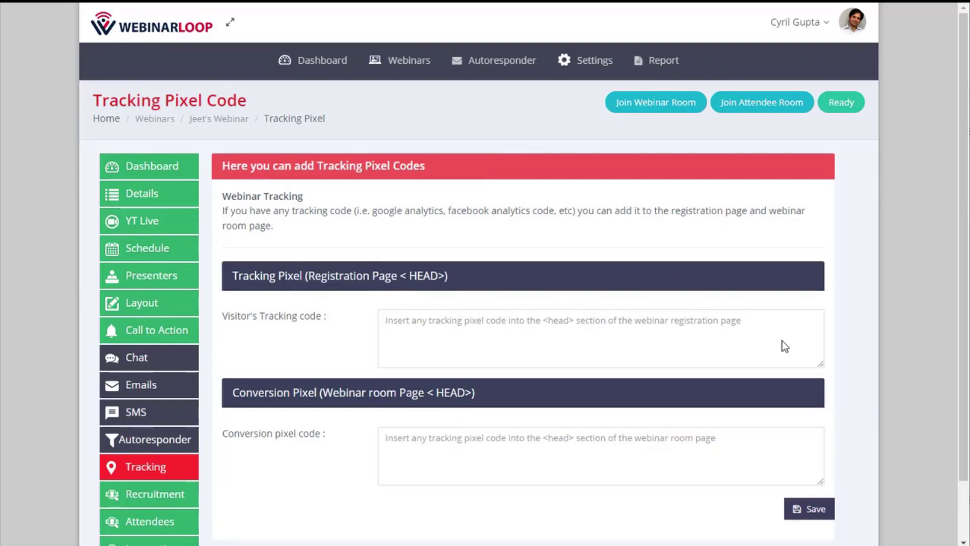
Examine the visitor's tracking code and conversion pixel code fields in the Tracking settings
{"action": "left_click", "coordinate": [510, 342]}
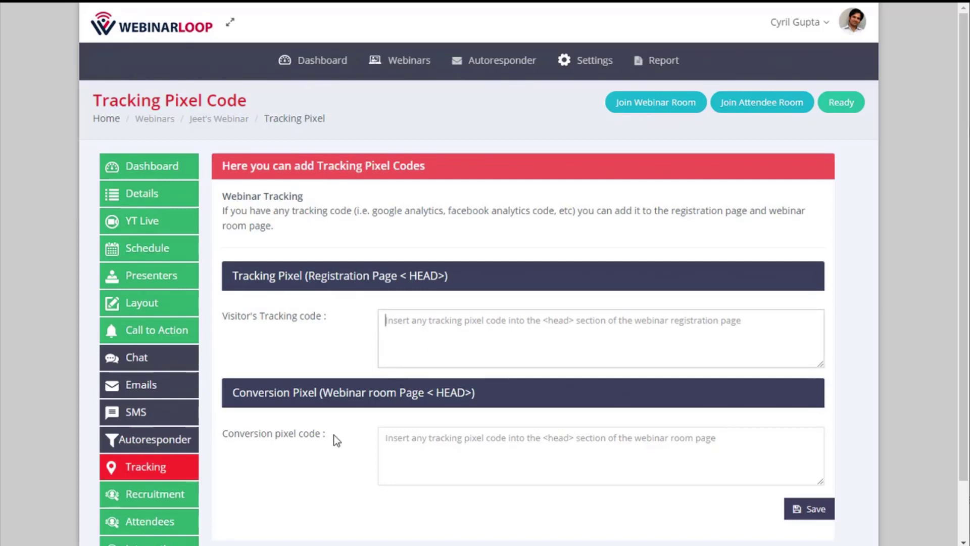
{"action": "left_click", "coordinate": [480, 502]}
{"action": "left_click", "coordinate": [480, 462]}
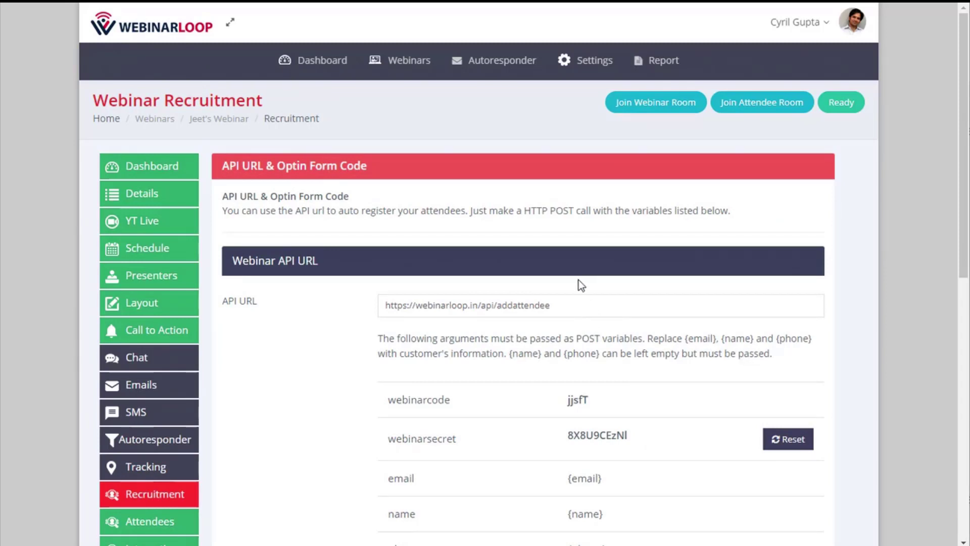
Review the Recruitment page's API variables, optin form templates and optin form code
{"action": "scroll", "coordinate": [452, 365], "scroll_direction": "down", "scroll_amount": 9}
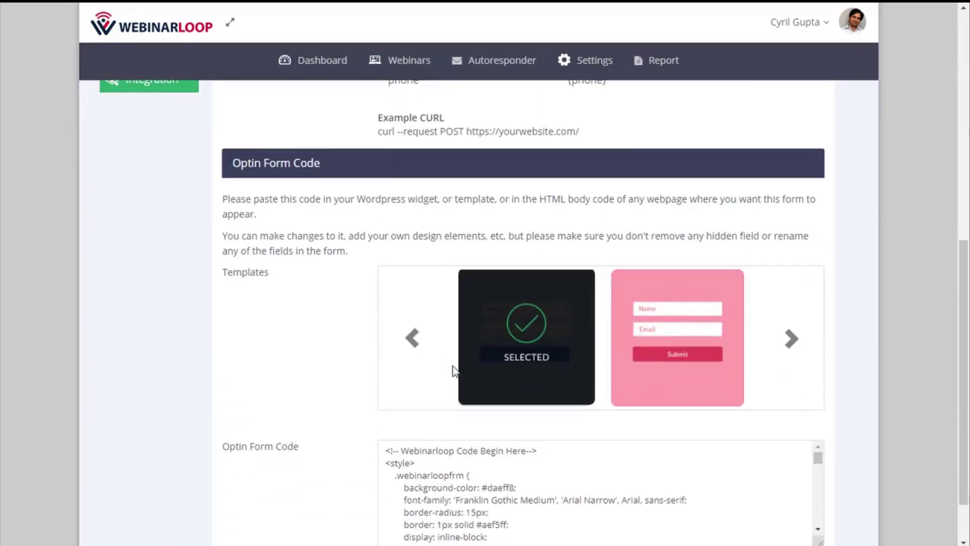
{"action": "scroll", "coordinate": [412, 368], "scroll_direction": "down", "scroll_amount": 2}
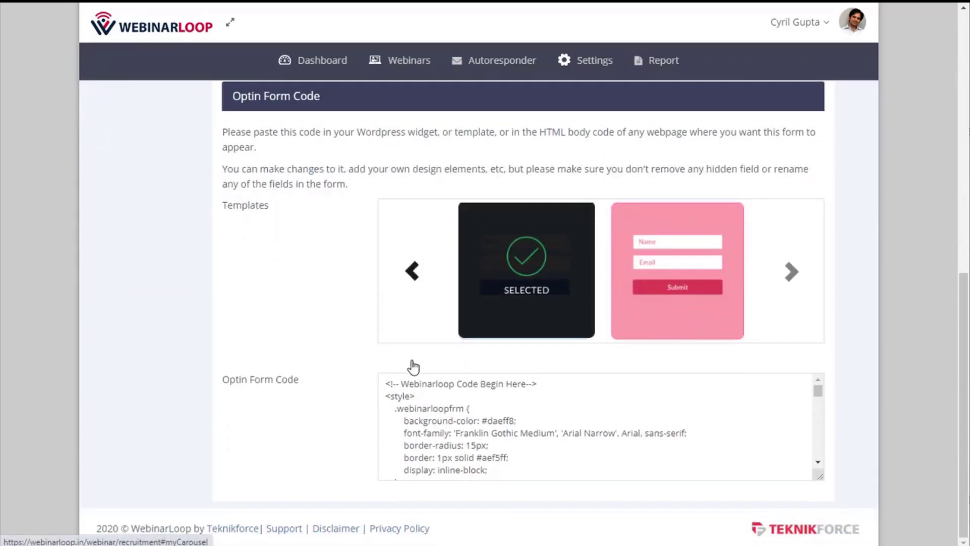
{"action": "scroll", "coordinate": [412, 360], "scroll_direction": "up", "scroll_amount": 10}
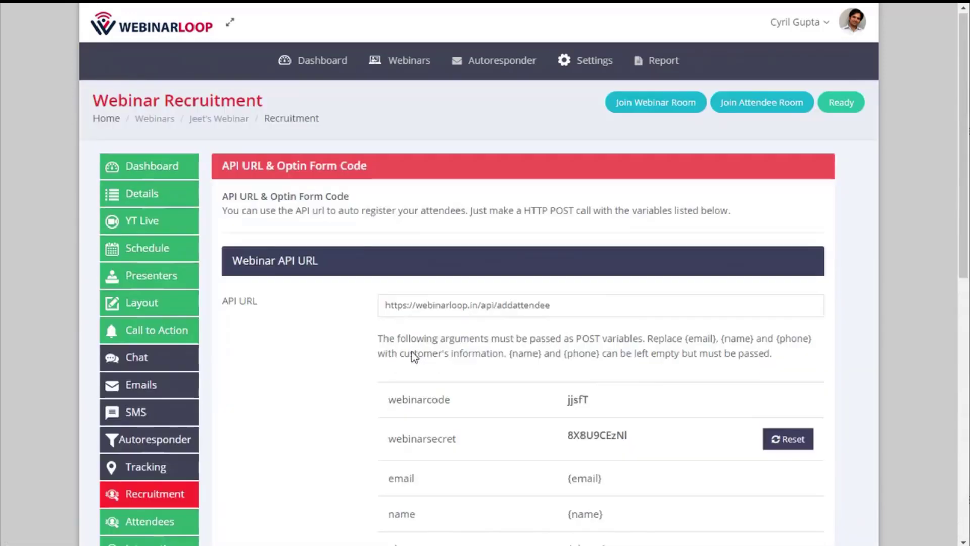
{"action": "right_click", "coordinate": [411, 352]}
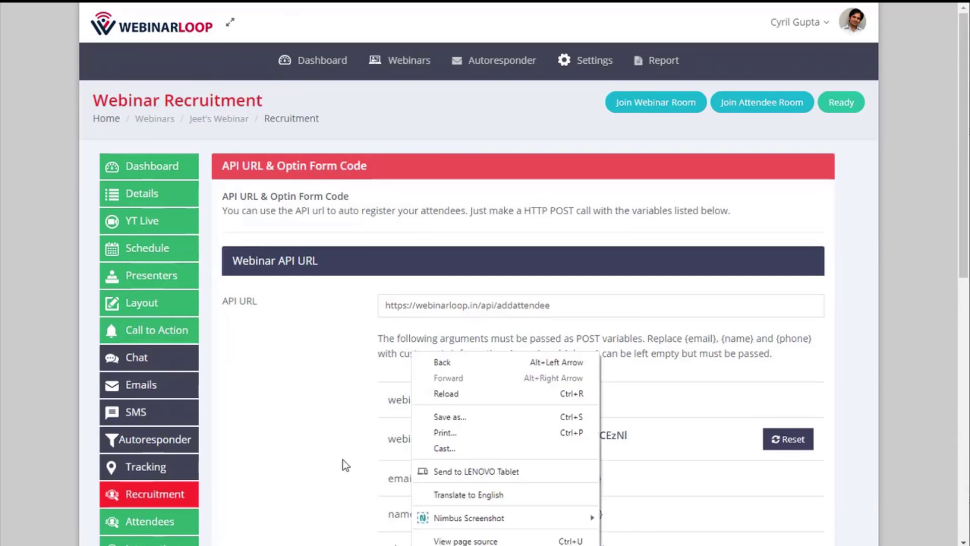
View the list of attendees and examine the optin form code on the Leads2list & Ads2list Integration page
{"action": "left_click", "coordinate": [144, 521]}
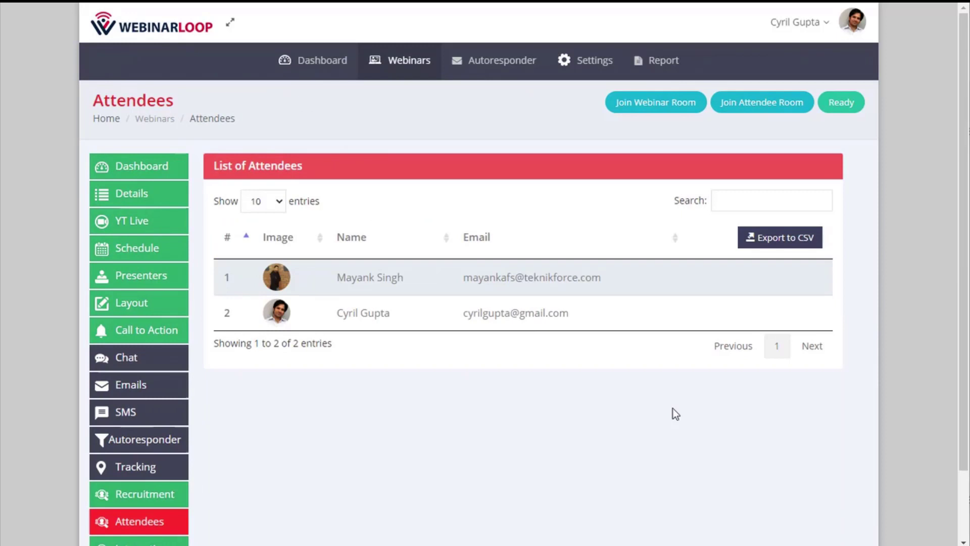
{"action": "scroll", "coordinate": [292, 472], "scroll_direction": "down", "scroll_amount": 2}
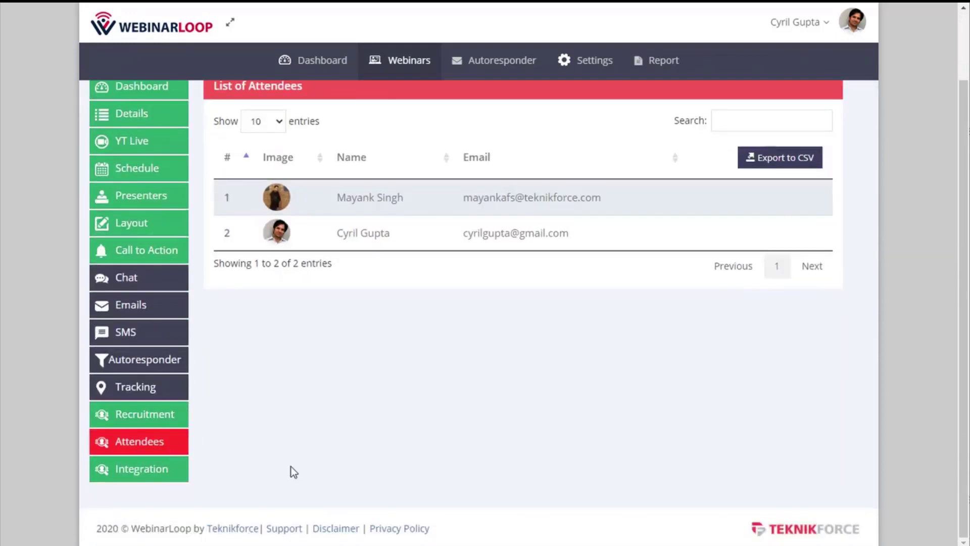
{"action": "left_click", "coordinate": [162, 480]}
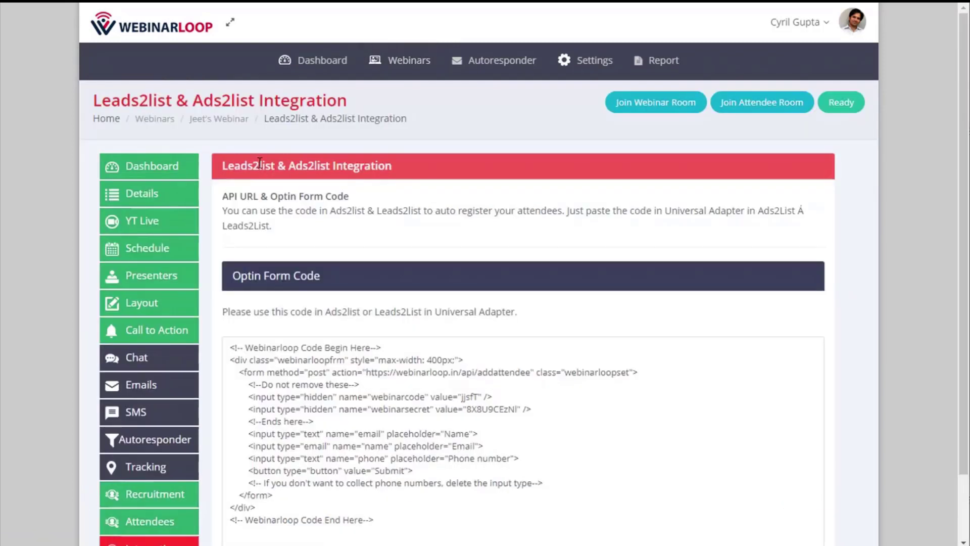
{"action": "left_click_drag", "start_coordinate": [259, 166], "coordinate": [325, 178]}
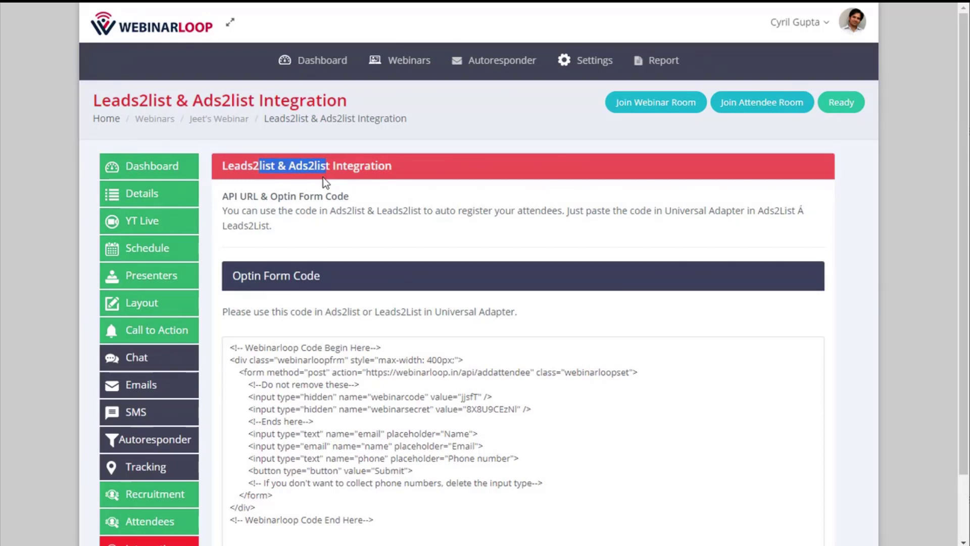
{"action": "scroll", "coordinate": [197, 338], "scroll_direction": "down", "scroll_amount": 2}
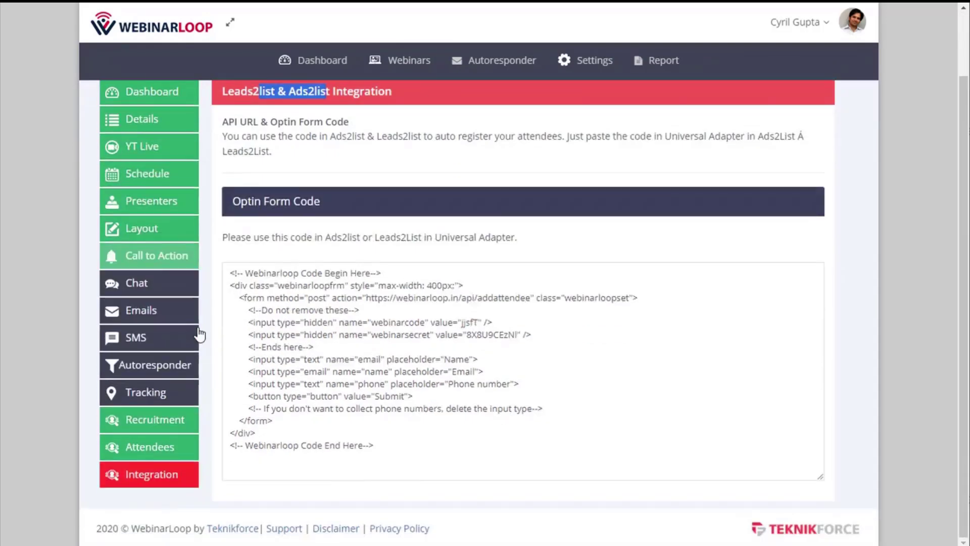
{"action": "scroll", "coordinate": [192, 339], "scroll_direction": "up", "scroll_amount": 2}
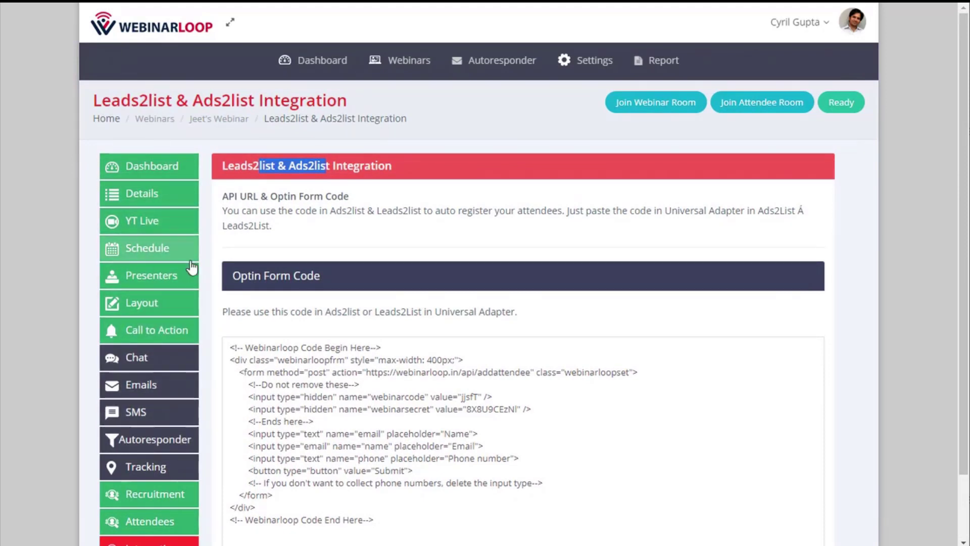
Join the webinar room, dismiss its usage guide, and start the call with camera access allowed
{"action": "left_click", "coordinate": [657, 105]}
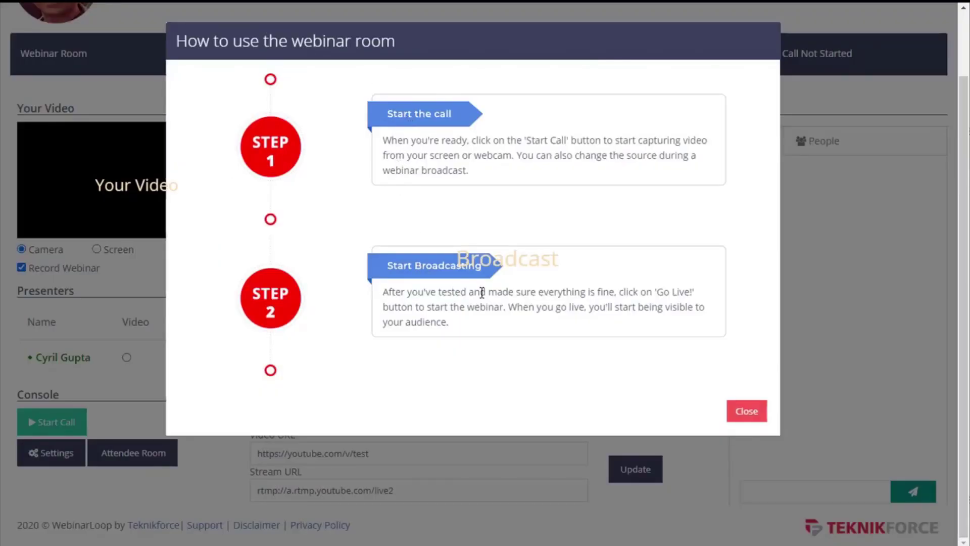
{"action": "left_click", "coordinate": [746, 414]}
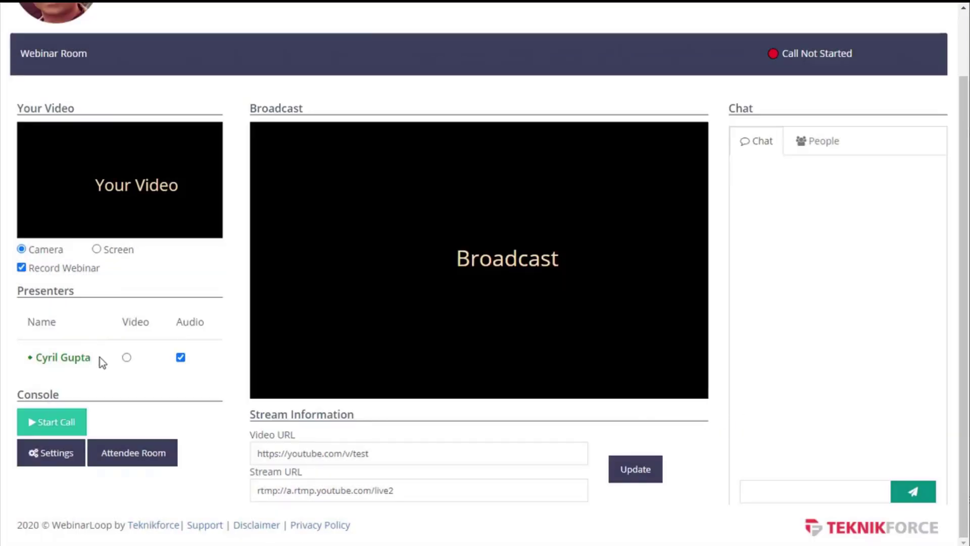
{"action": "left_click", "coordinate": [67, 424]}
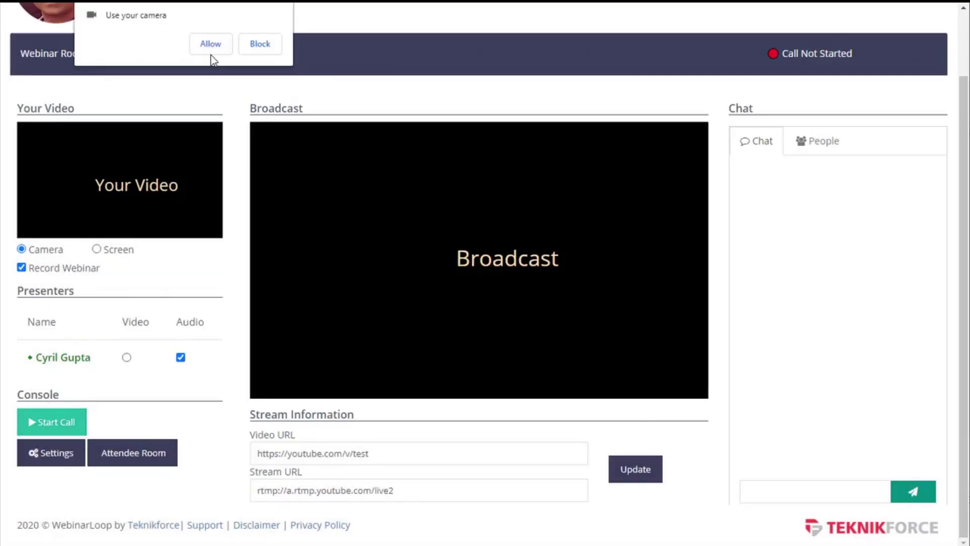
{"action": "left_click", "coordinate": [211, 50]}
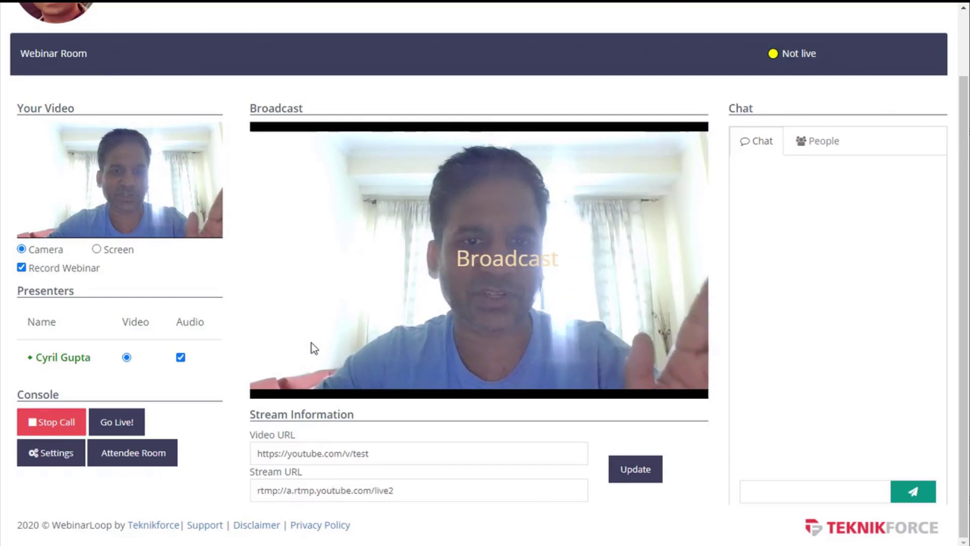
Take the webinar live and share the entire screen without audio as the presenter's video source
{"action": "left_click", "coordinate": [122, 422]}
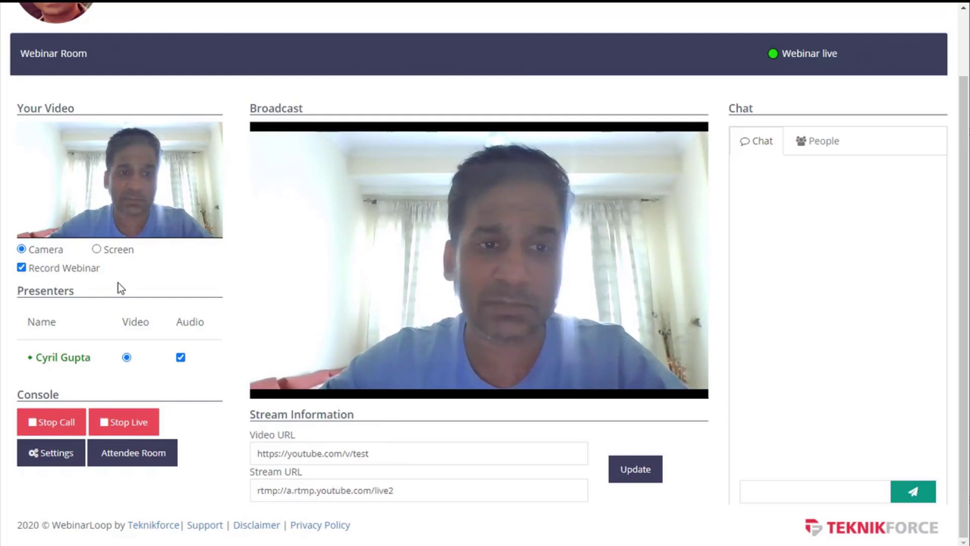
{"action": "left_click", "coordinate": [116, 256]}
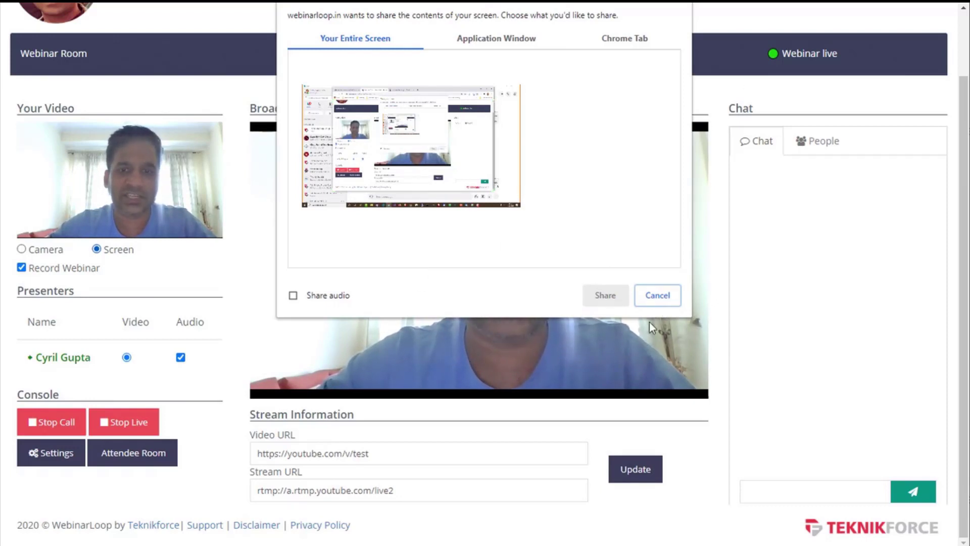
{"action": "left_click", "coordinate": [370, 157]}
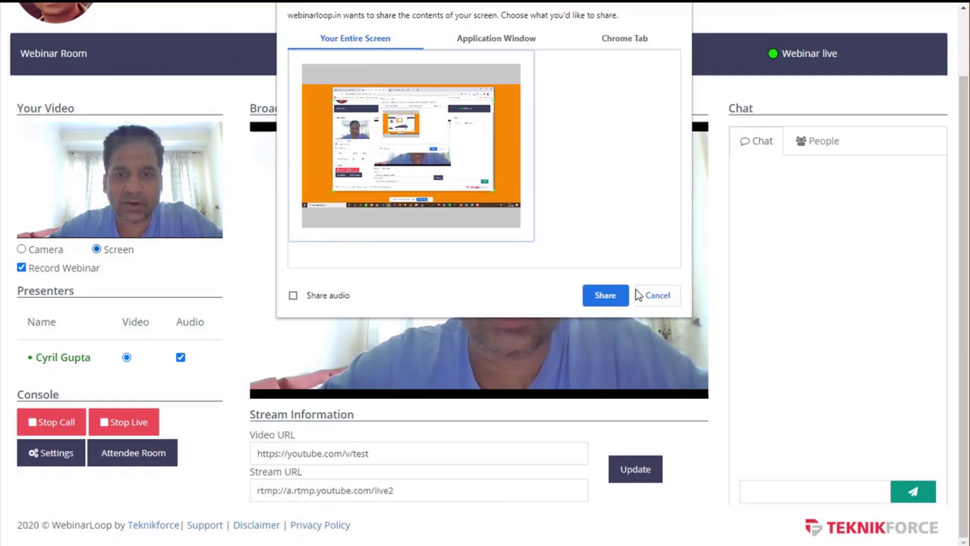
{"action": "left_click", "coordinate": [608, 297]}
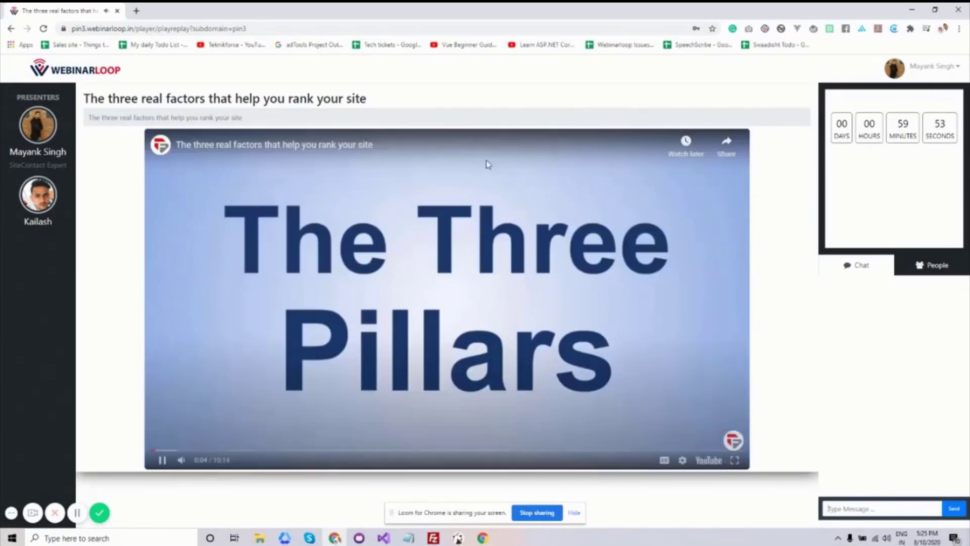
Check the attendee room's People list, and send the chat messages "Hey !", "Hi" and "I am in"
{"action": "left_click", "coordinate": [920, 267]}
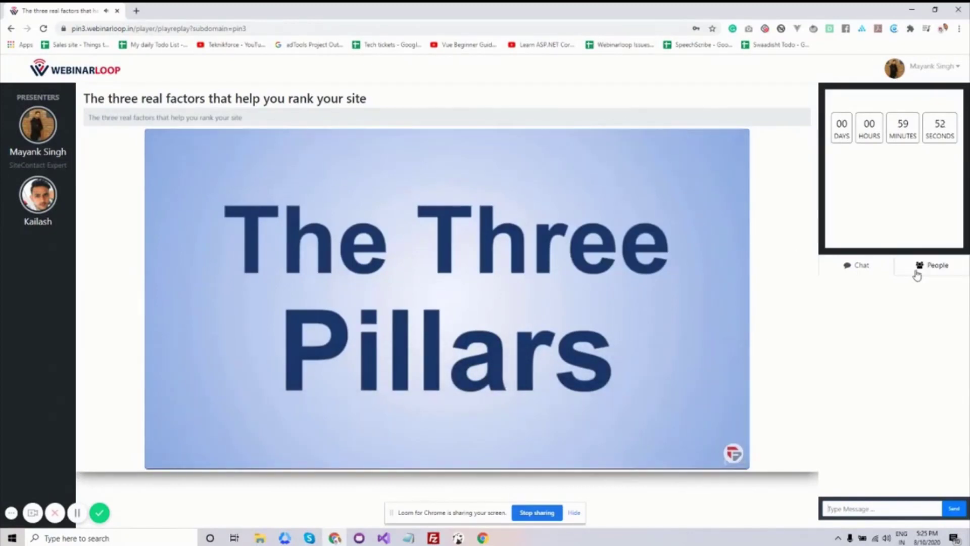
{"action": "left_click", "coordinate": [841, 265]}
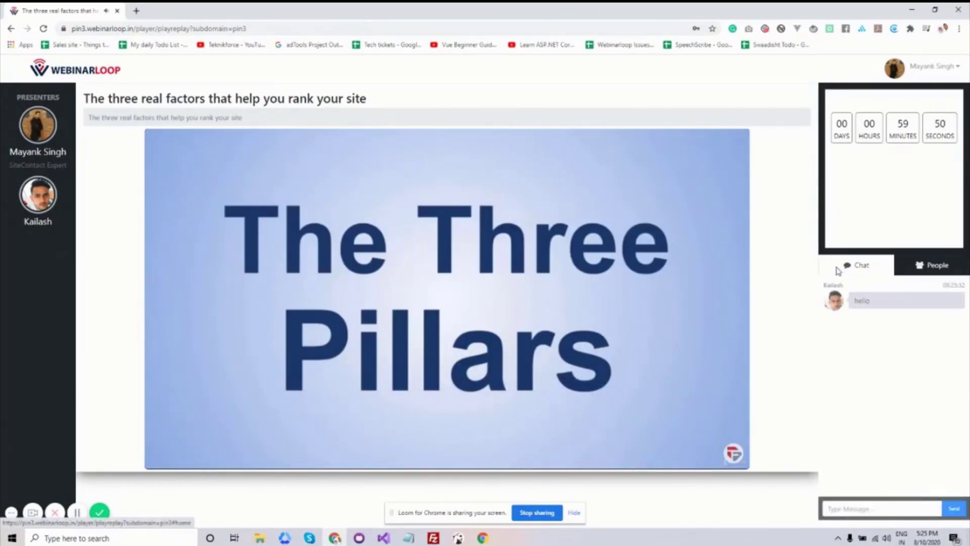
{"action": "left_click", "coordinate": [863, 508]}
{"action": "type", "text": "Hey"}
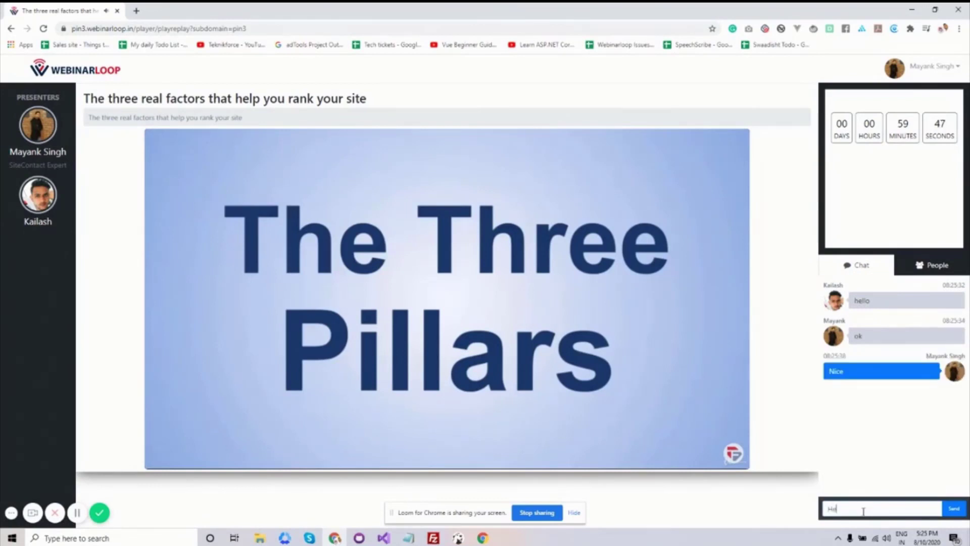
{"action": "type", "text": " !"}
{"action": "key", "text": "Return"}
{"action": "type", "text": "Hi"}
{"action": "key", "text": "Return"}
{"action": "type", "text": "I am"}
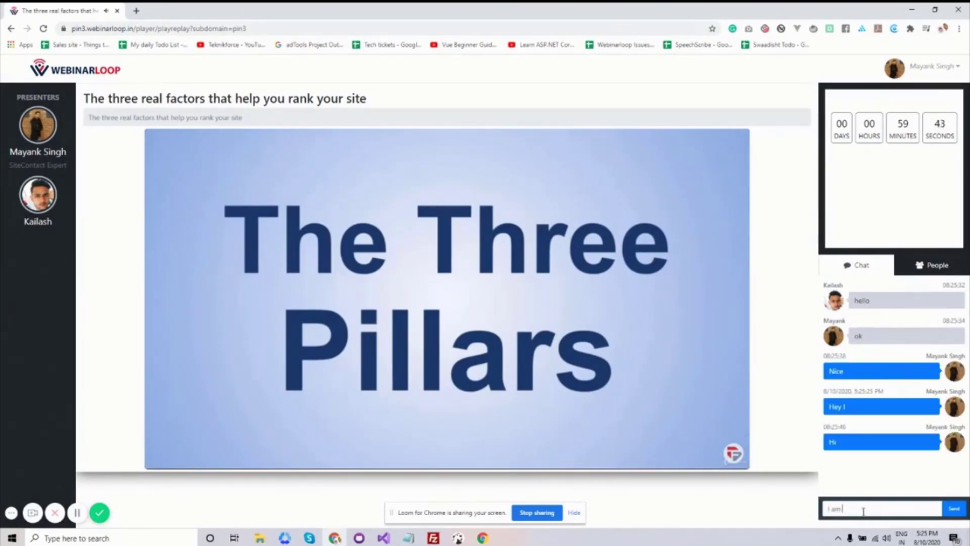
{"action": "type", "text": " in"}
{"action": "key", "text": "Return"}
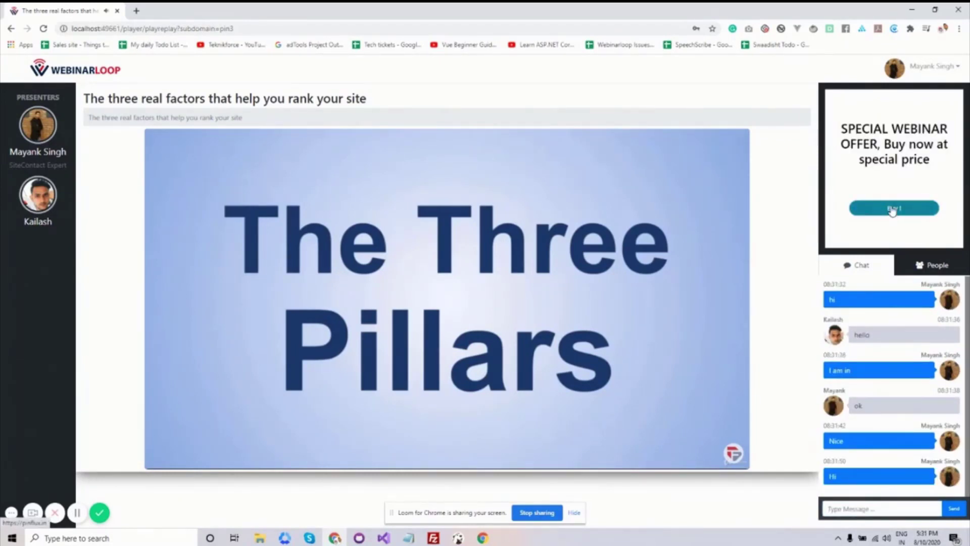
Open the purchase link of the special webinar offer in the attendee room
{"action": "left_click", "coordinate": [892, 211]}
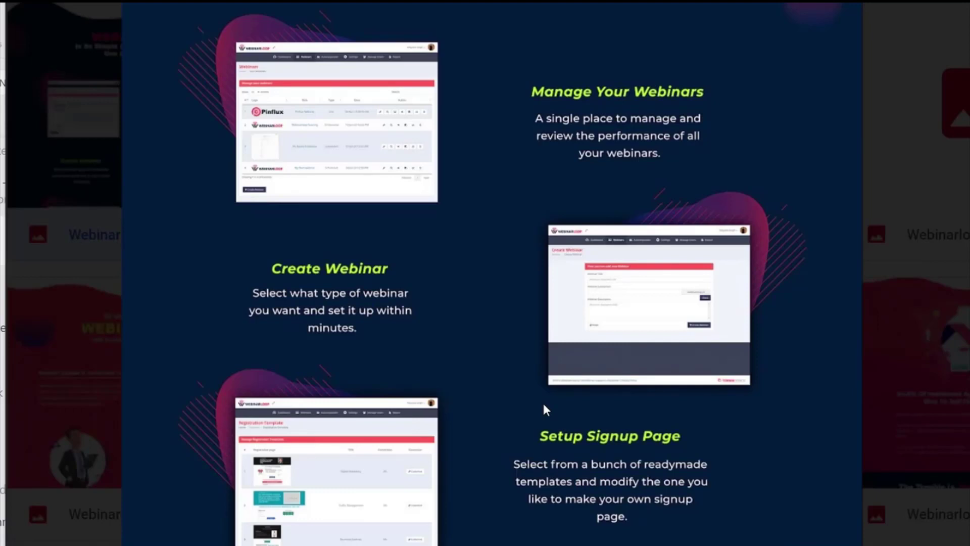
Review the sales page's feature overview, from creating a webinar and the signup page through integrations, webinar room and member's area
{"action": "scroll", "coordinate": [542, 424], "scroll_direction": "down", "scroll_amount": 3}
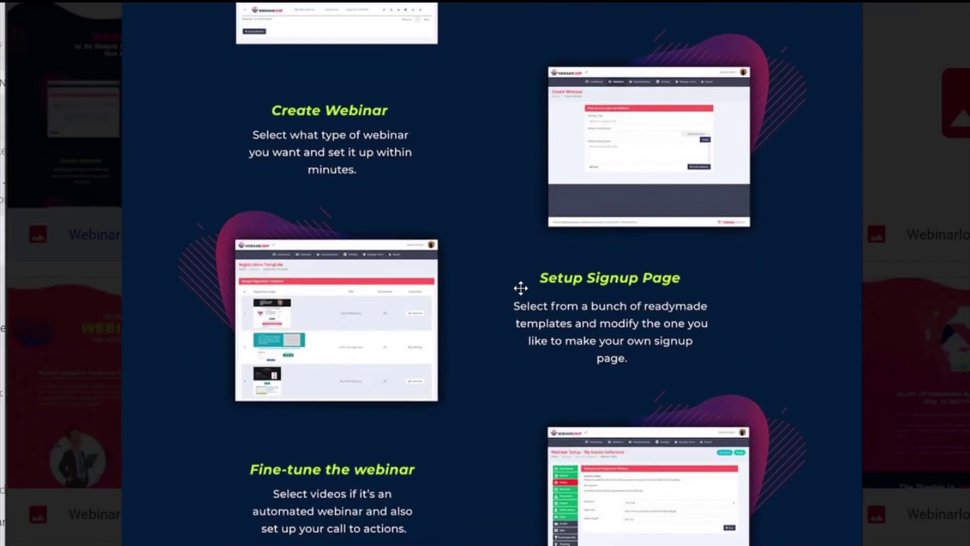
{"action": "scroll", "coordinate": [497, 207], "scroll_direction": "down", "scroll_amount": 4}
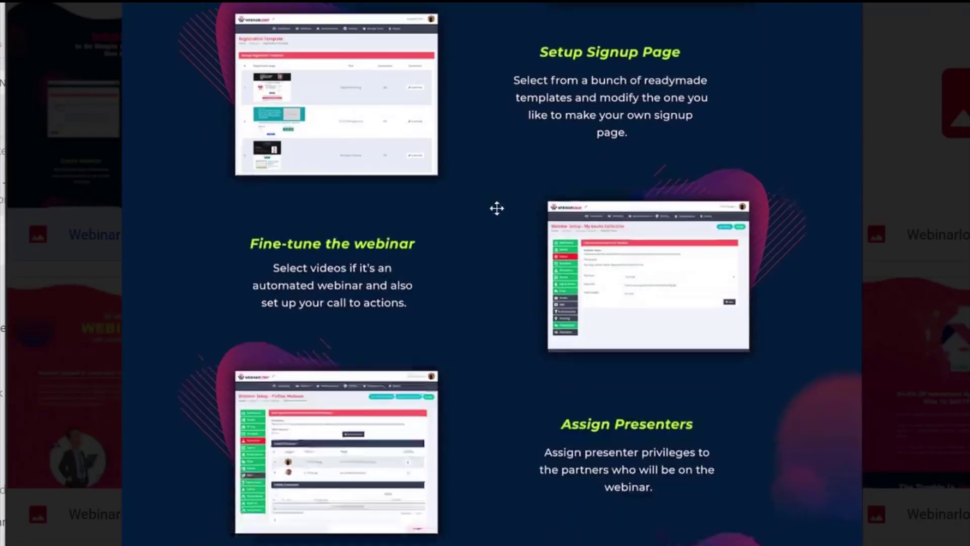
{"action": "scroll", "coordinate": [497, 207], "scroll_direction": "down", "scroll_amount": 1}
{"action": "scroll", "coordinate": [479, 294], "scroll_direction": "down", "scroll_amount": 2}
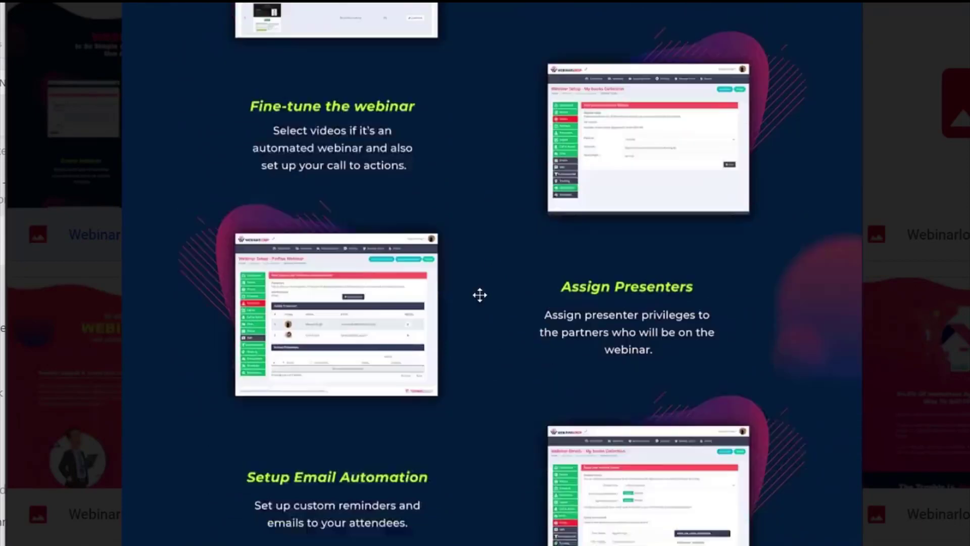
{"action": "scroll", "coordinate": [479, 294], "scroll_direction": "down", "scroll_amount": 3}
{"action": "scroll", "coordinate": [454, 404], "scroll_direction": "down", "scroll_amount": 3}
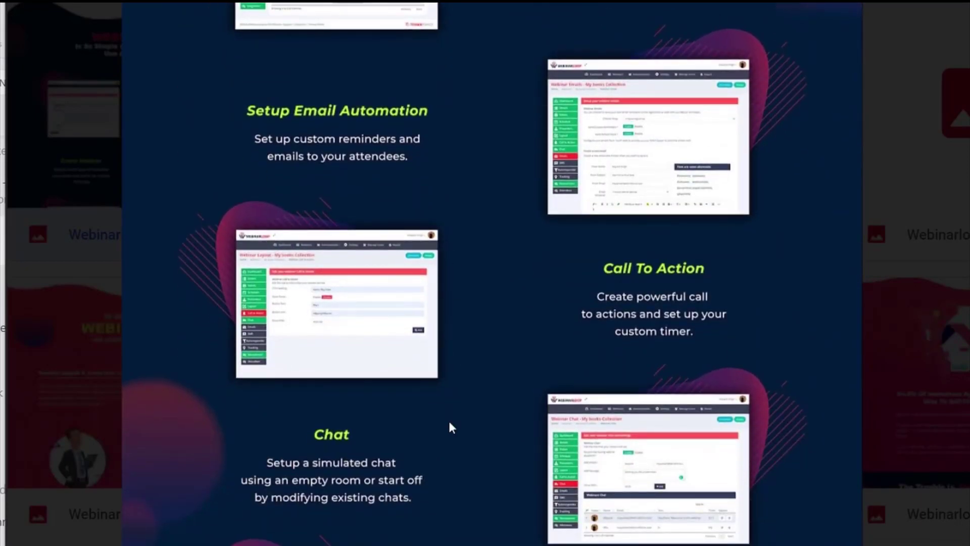
{"action": "scroll", "coordinate": [448, 413], "scroll_direction": "down", "scroll_amount": 4}
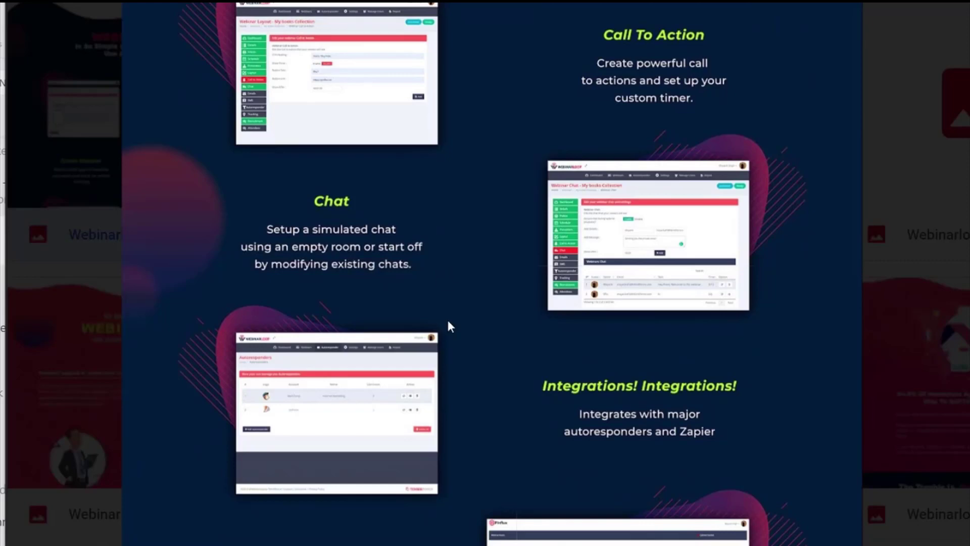
{"action": "scroll", "coordinate": [448, 325], "scroll_direction": "down", "scroll_amount": 4}
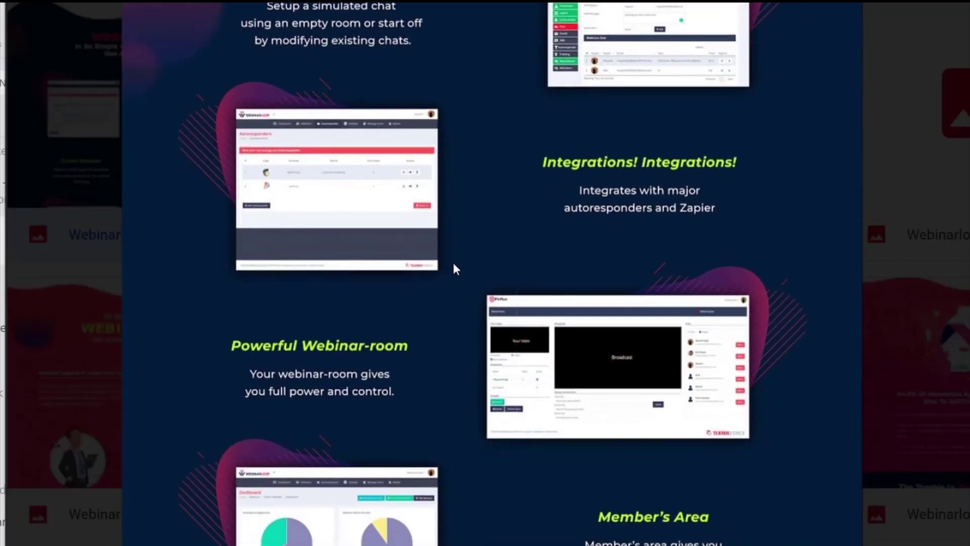
{"action": "scroll", "coordinate": [450, 241], "scroll_direction": "down", "scroll_amount": 3}
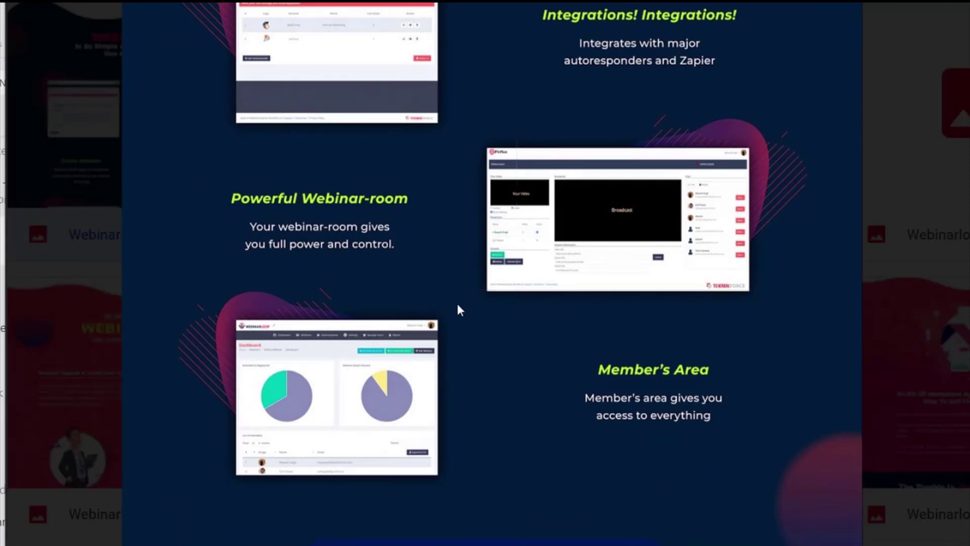
{"action": "left_click_drag", "start_coordinate": [443, 328], "coordinate": [452, 187]}
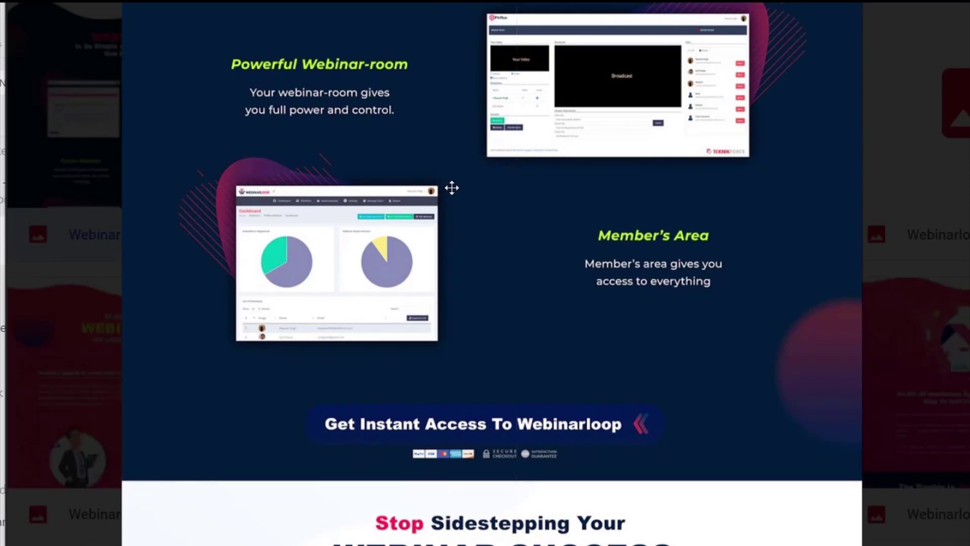
{"action": "scroll", "coordinate": [773, 486], "scroll_direction": "down", "scroll_amount": 1}
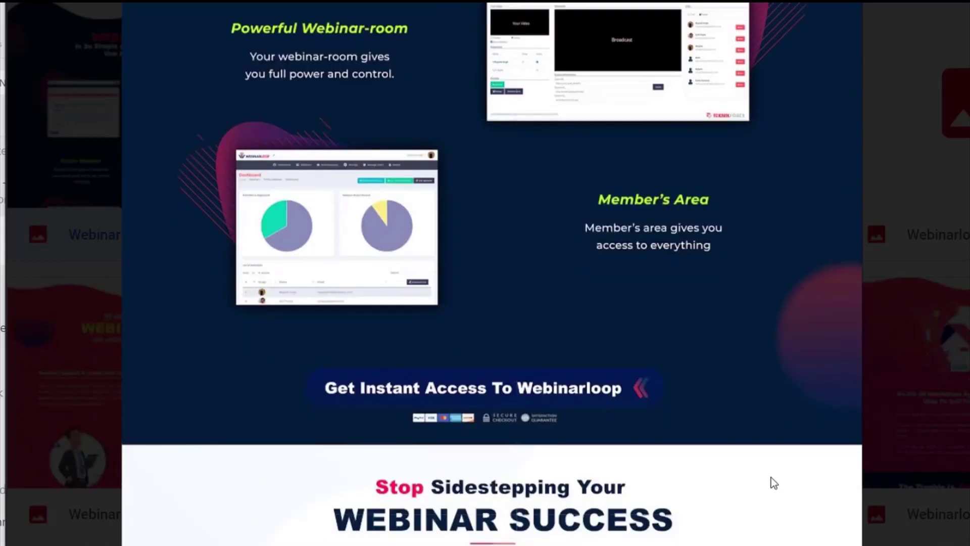